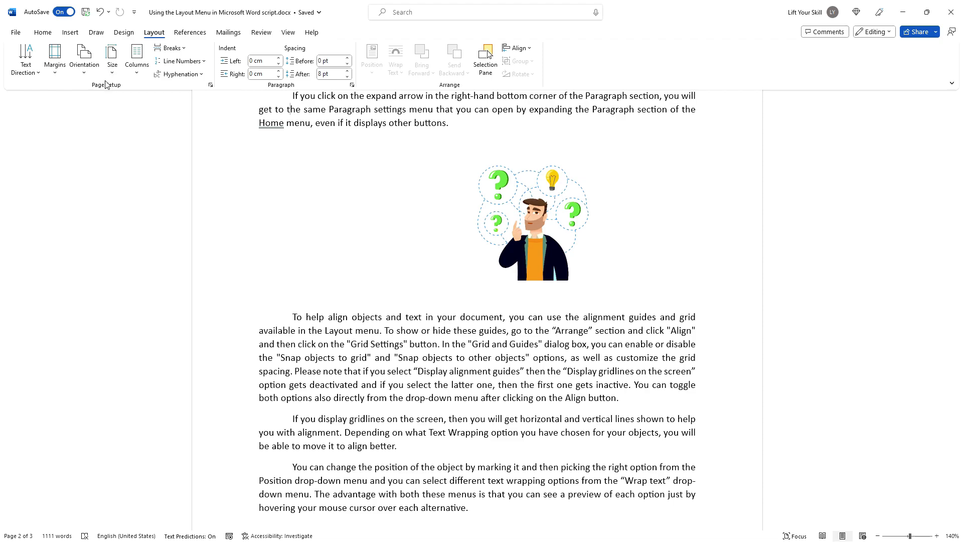
- Set the paper size to A4, try landscape, then return the pages to portrait
left_click(110, 75)
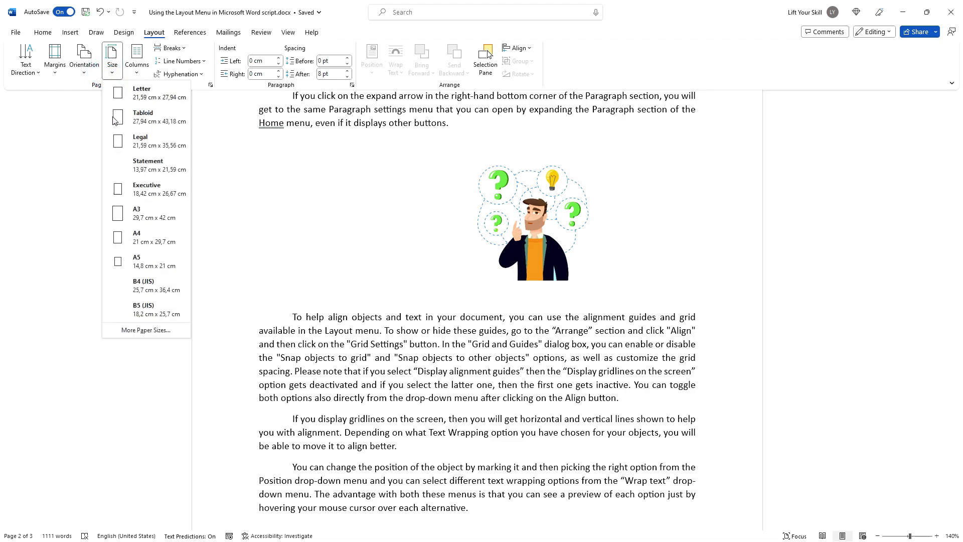
left_click(135, 239)
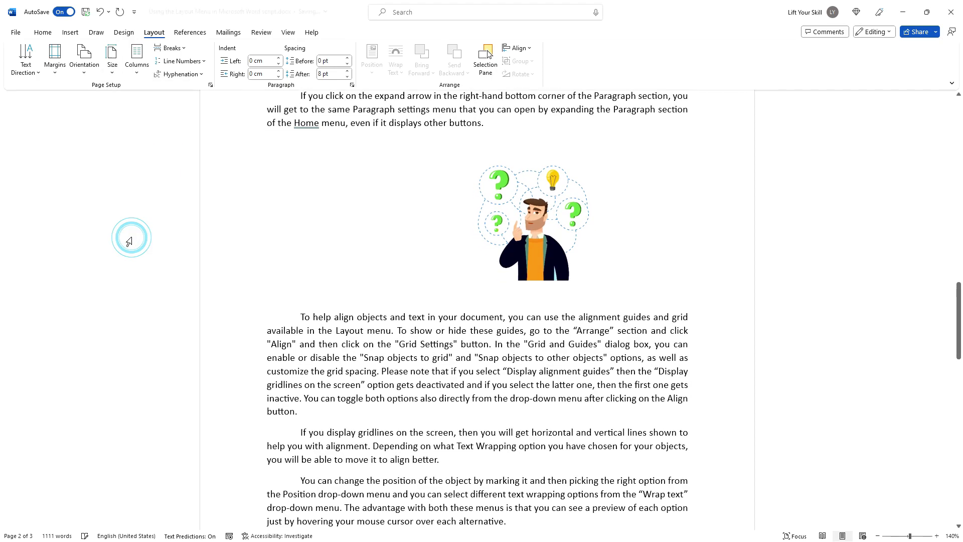
left_click(83, 76)
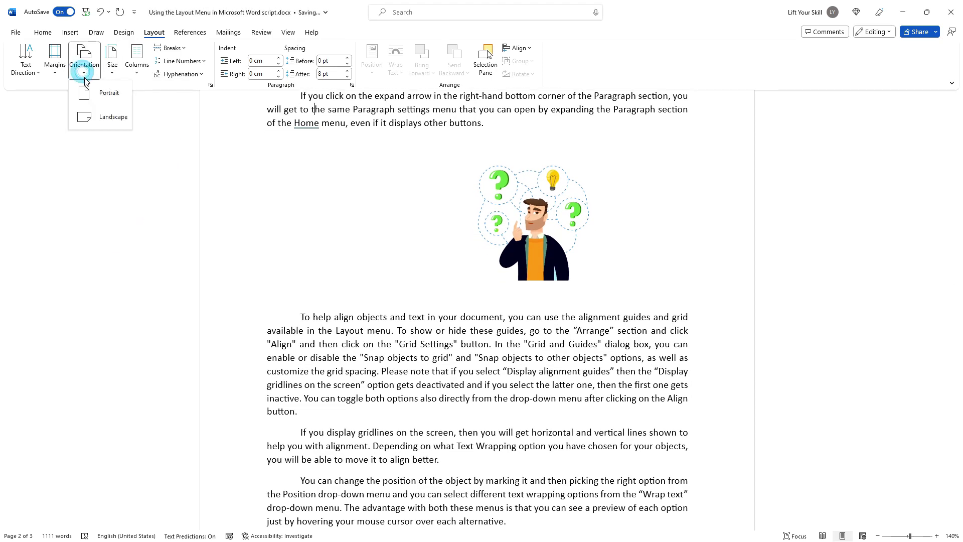
left_click(102, 118)
scroll(166, 211, "up", 3)
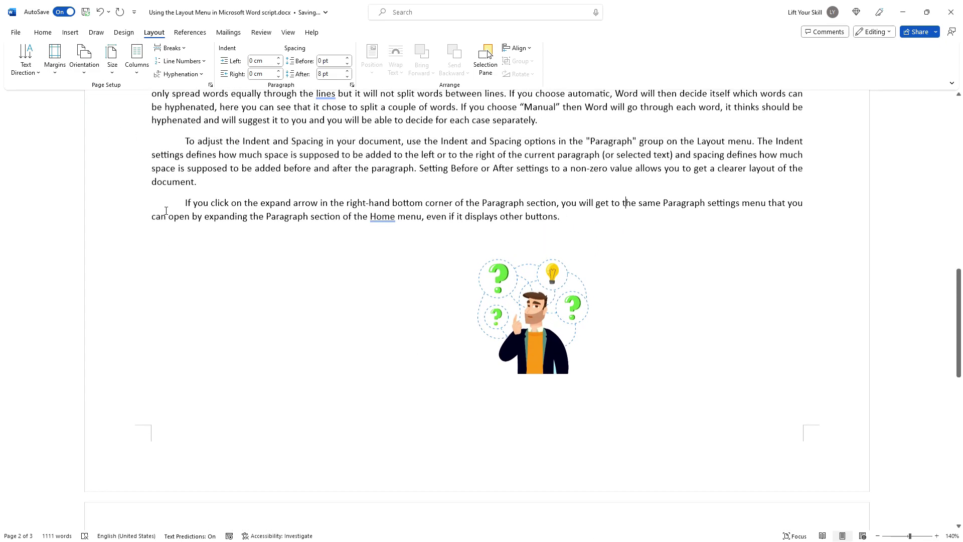
scroll(166, 211, "down", 6)
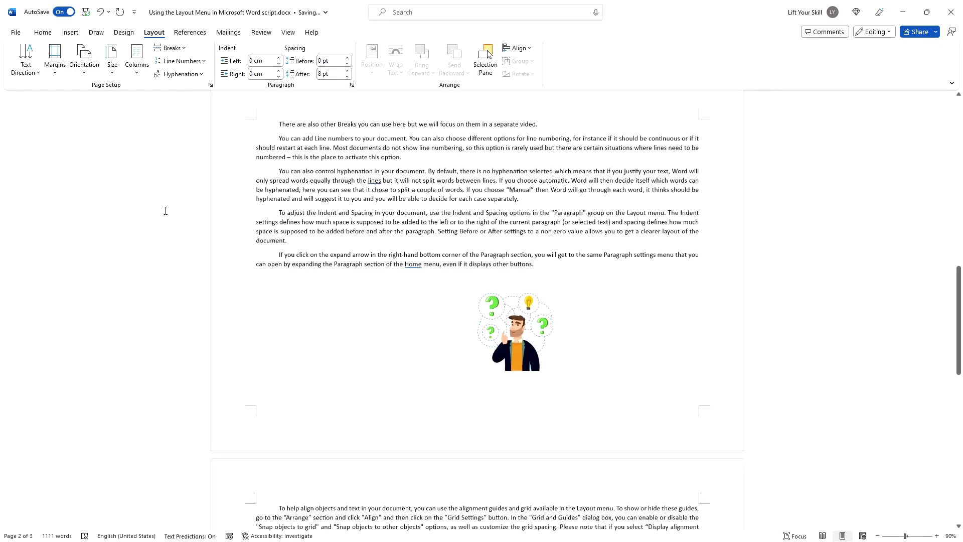
left_click(85, 74)
left_click(95, 93)
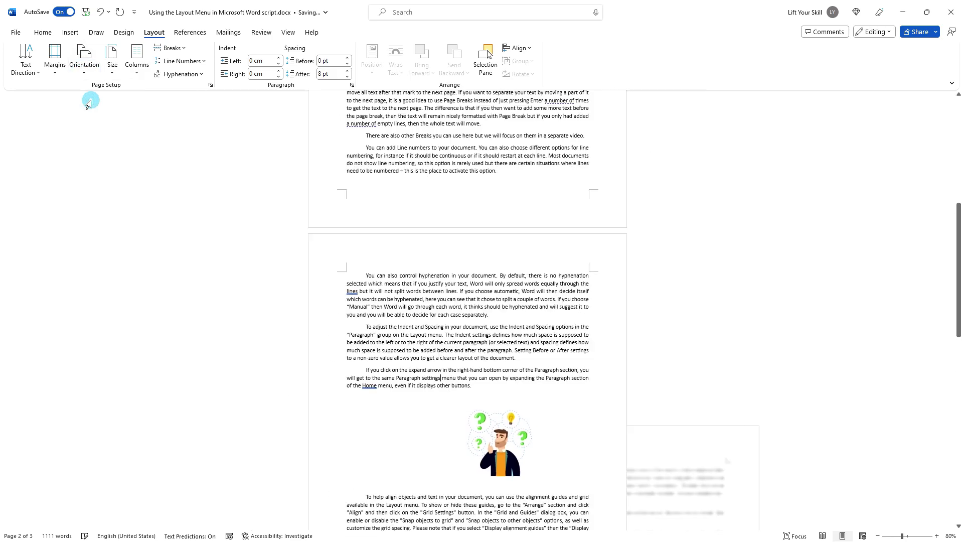
scroll(208, 217, "up", 5)
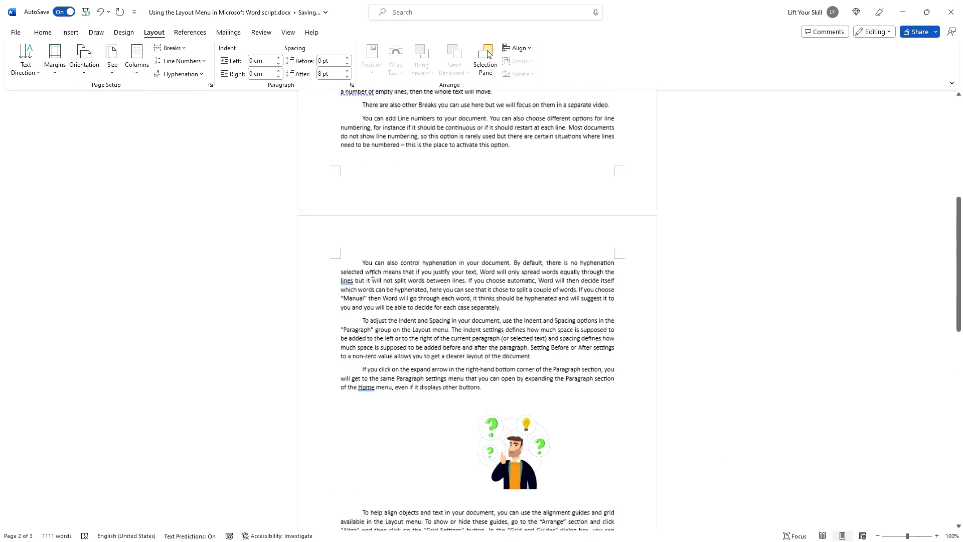
left_click(56, 71)
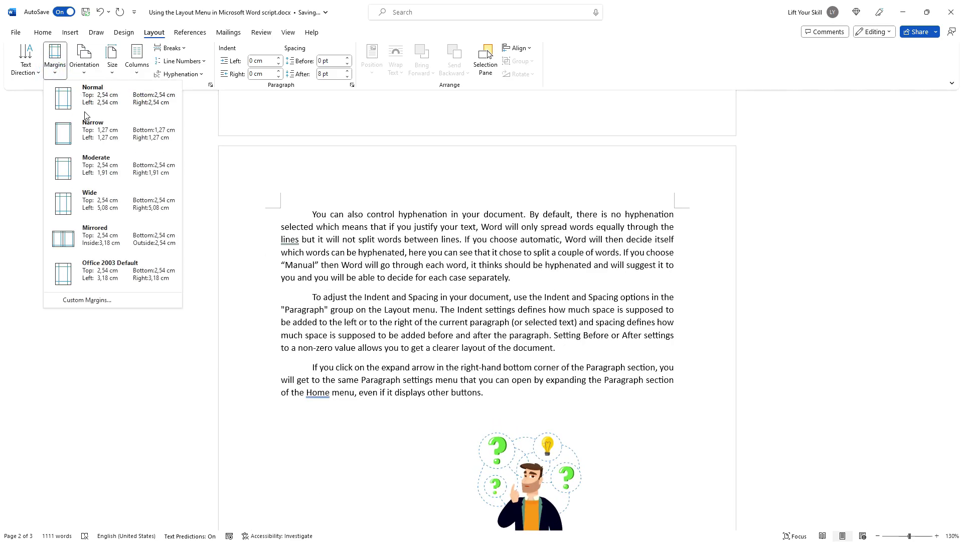
left_click(70, 301)
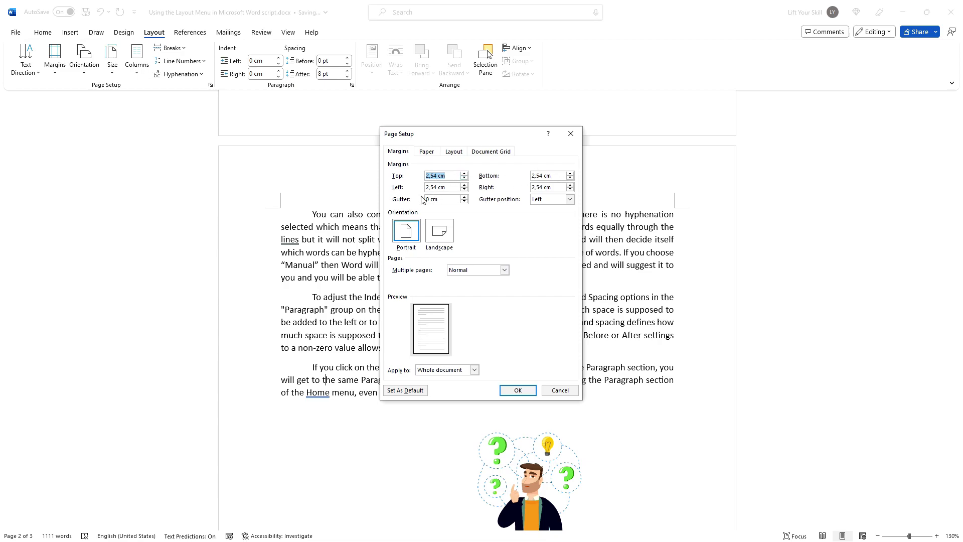
left_click(558, 390)
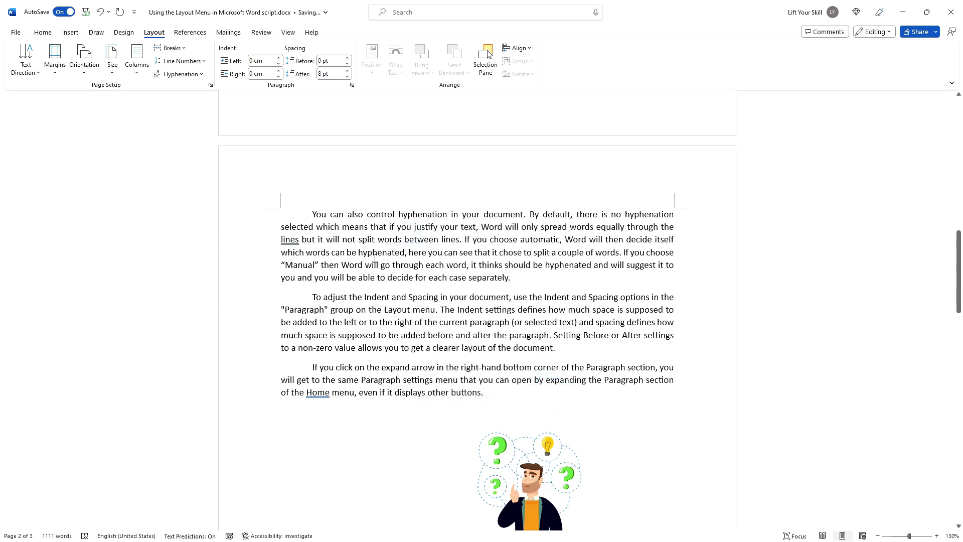
scroll(375, 258, "up", 10)
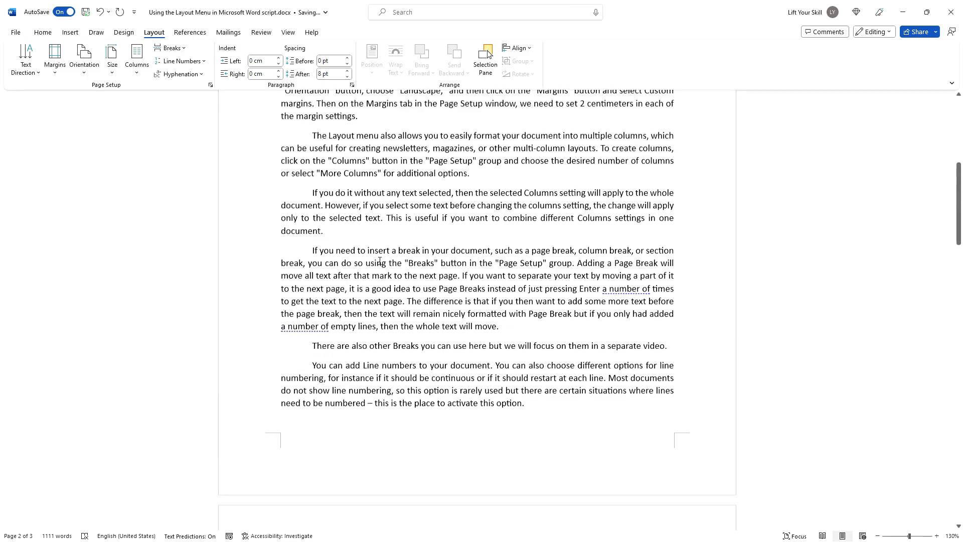
scroll(379, 260, "up", 3)
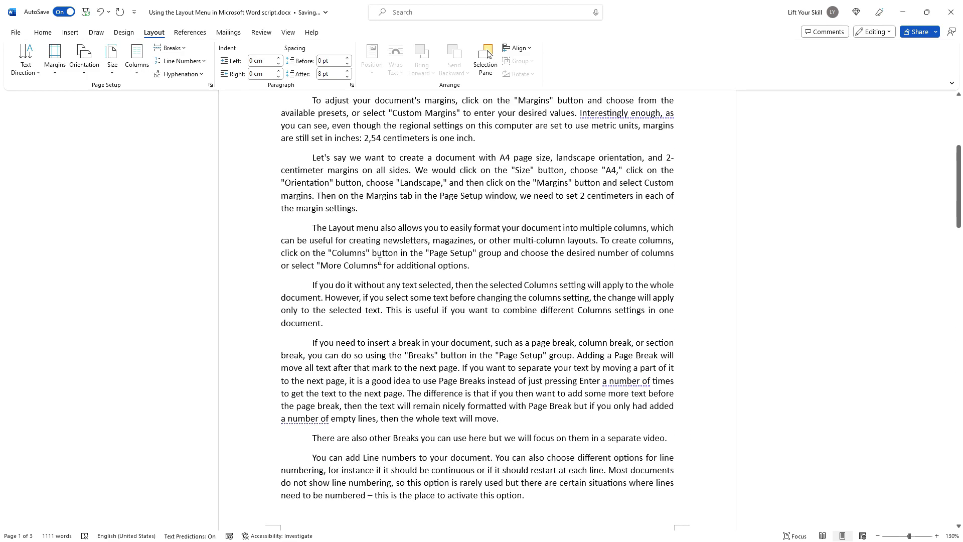
scroll(379, 261, "up", 2)
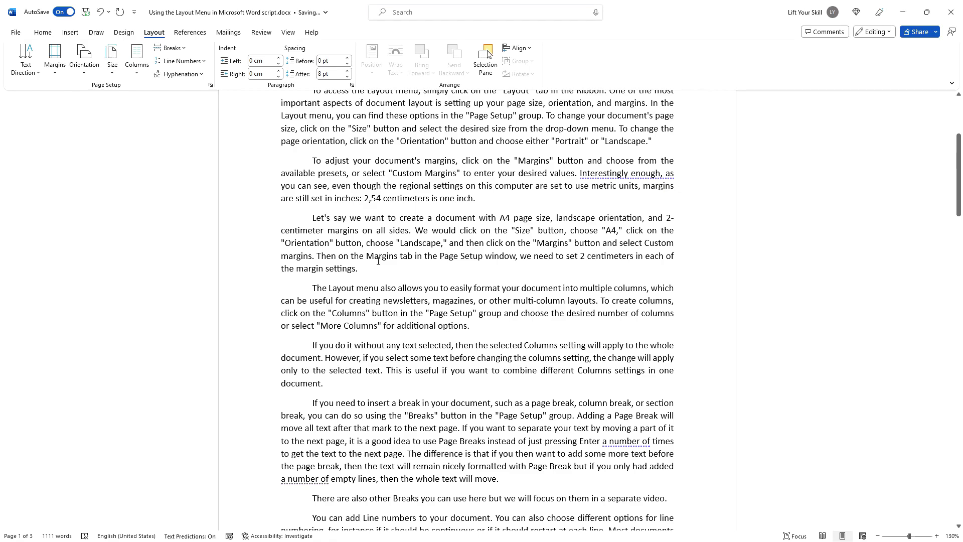
scroll(379, 260, "down", 4)
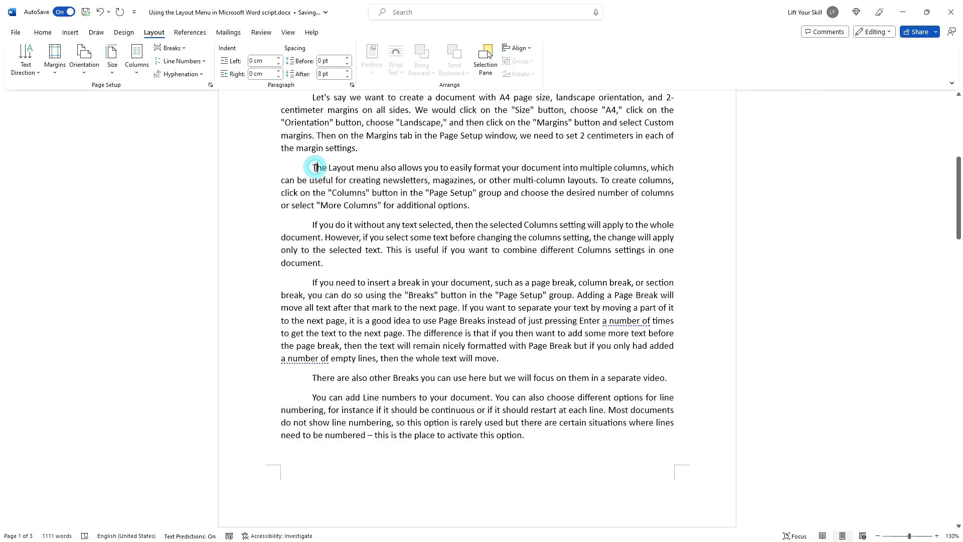
left_click(132, 70)
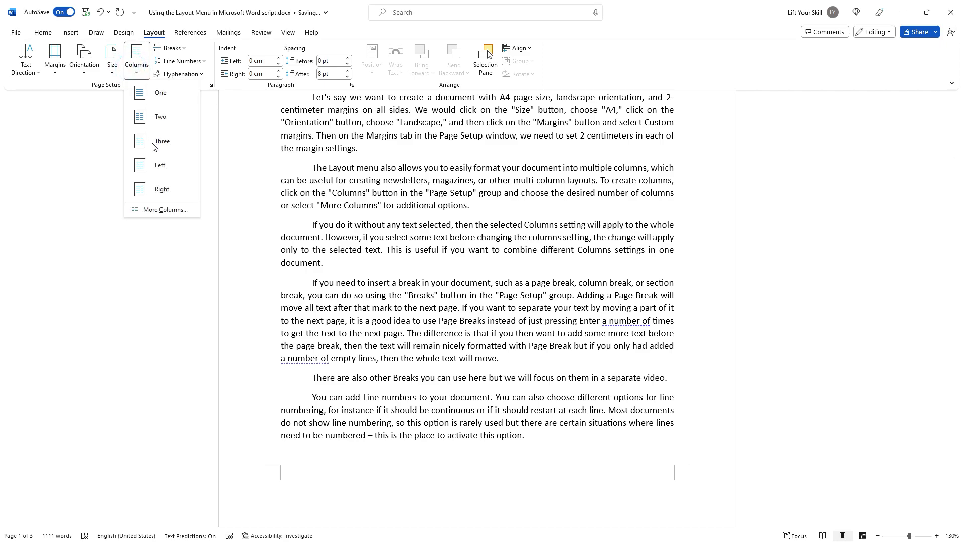
left_click(149, 118)
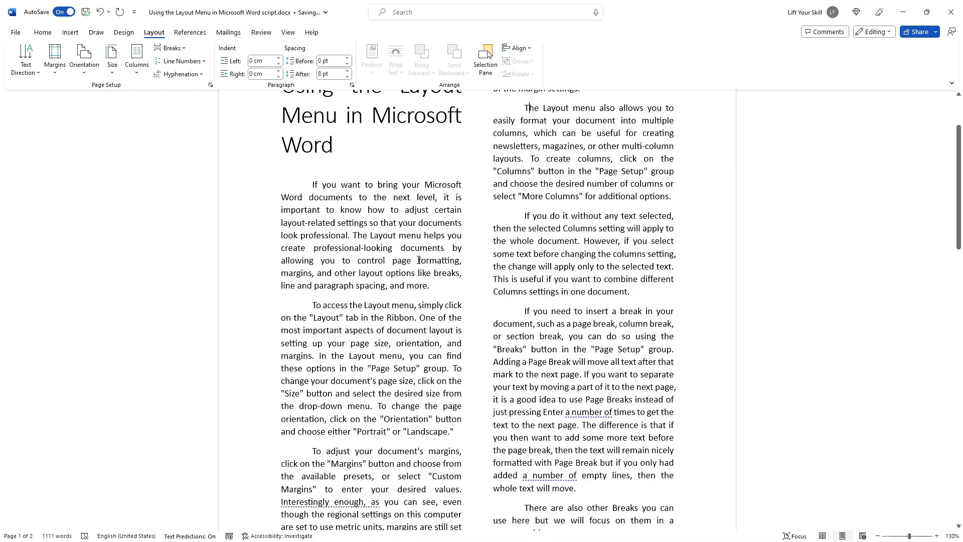
key("ctrl+z")
scroll(338, 264, "down", 5)
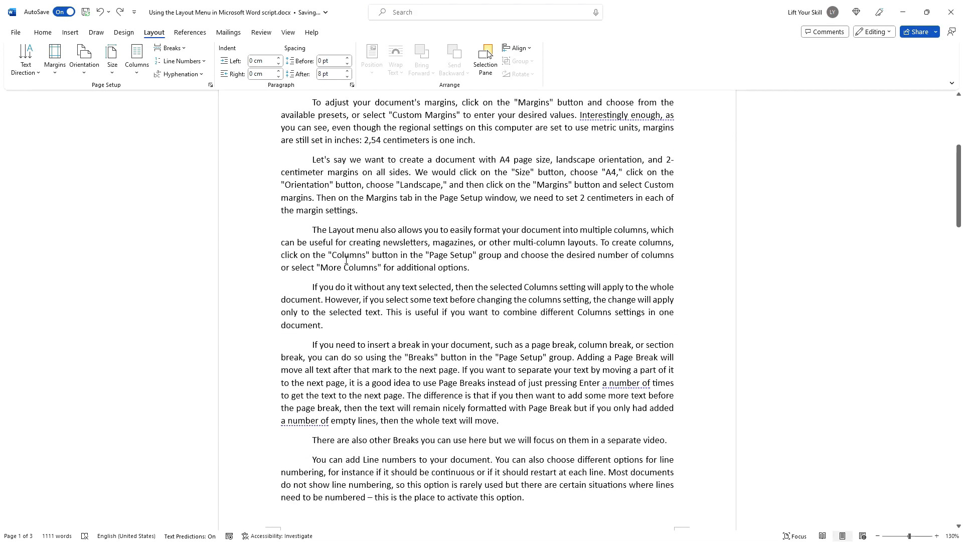
left_click(329, 284)
left_click(136, 63)
left_click(150, 120)
key("ctrl+z")
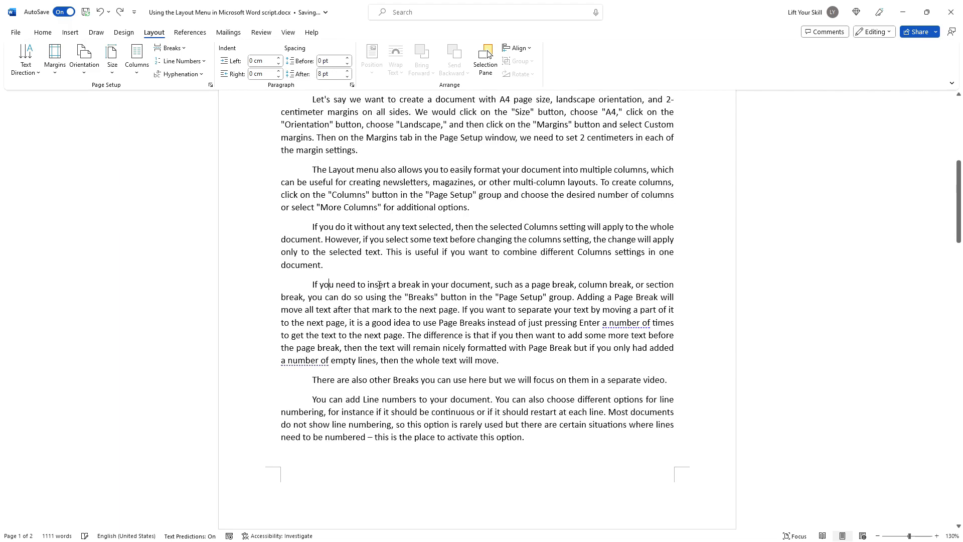
left_click_drag(310, 184, 501, 362)
left_click(137, 57)
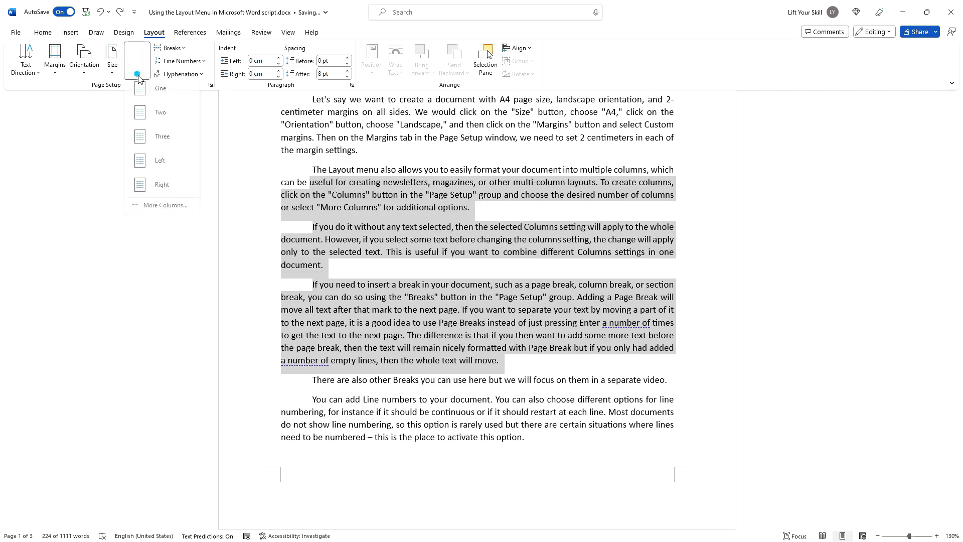
left_click(153, 114)
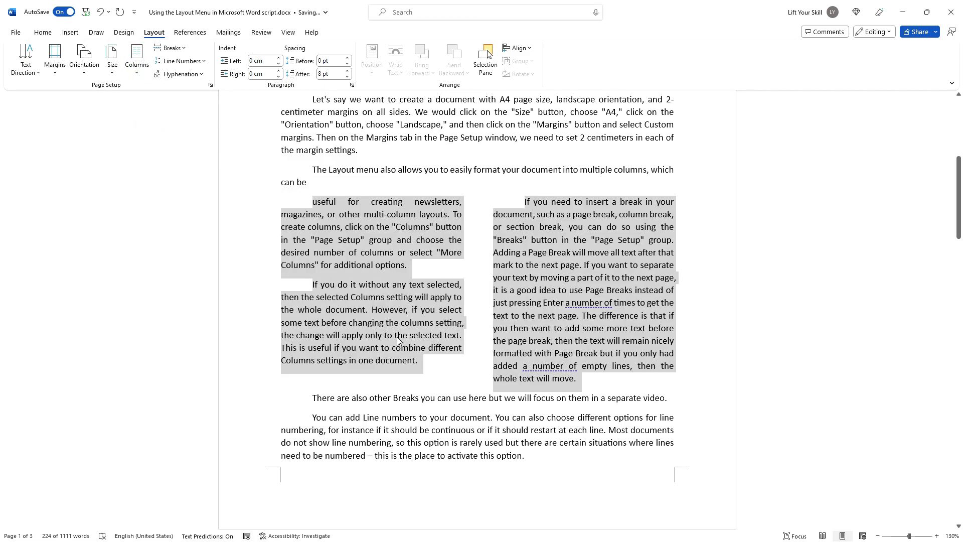
left_click(427, 303)
scroll(393, 309, "down", 3)
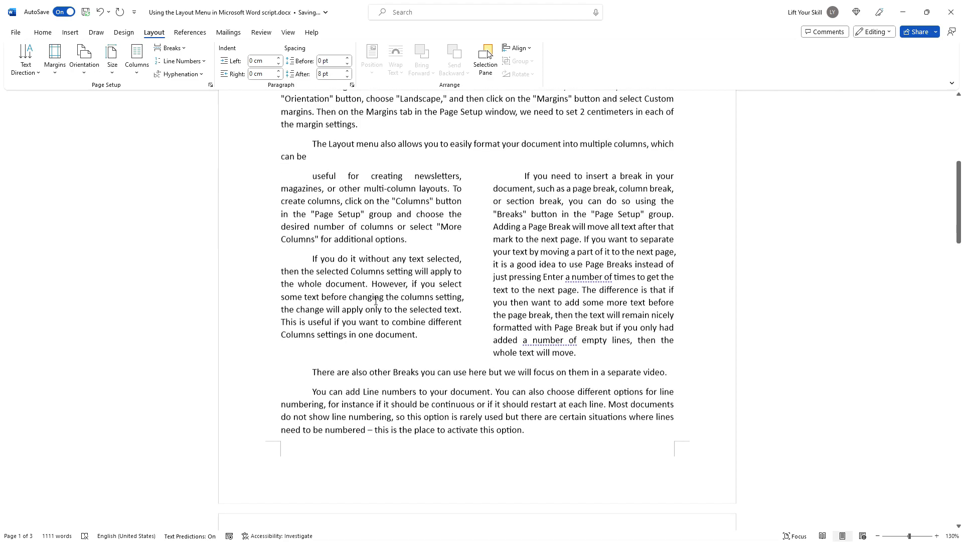
scroll(352, 293, "up", 2)
scroll(349, 296, "up", 1)
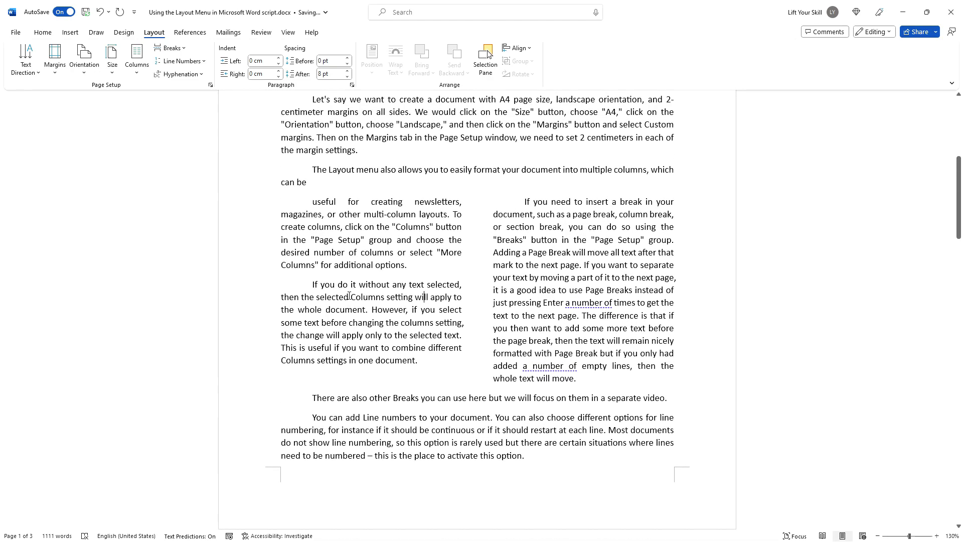
key("ctrl+z")
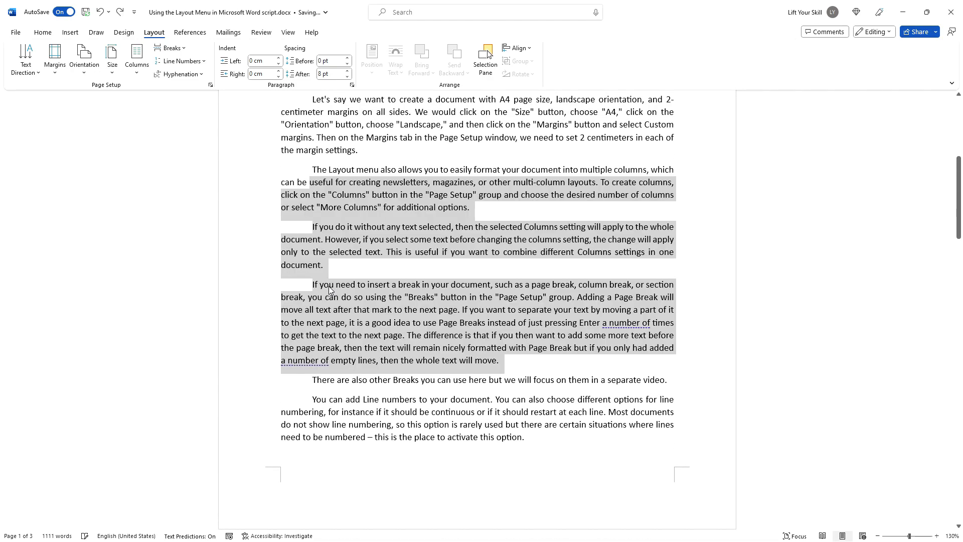
left_click(332, 264)
scroll(333, 253, "down", 1)
scroll(333, 255, "up", 1)
scroll(334, 254, "down", 3)
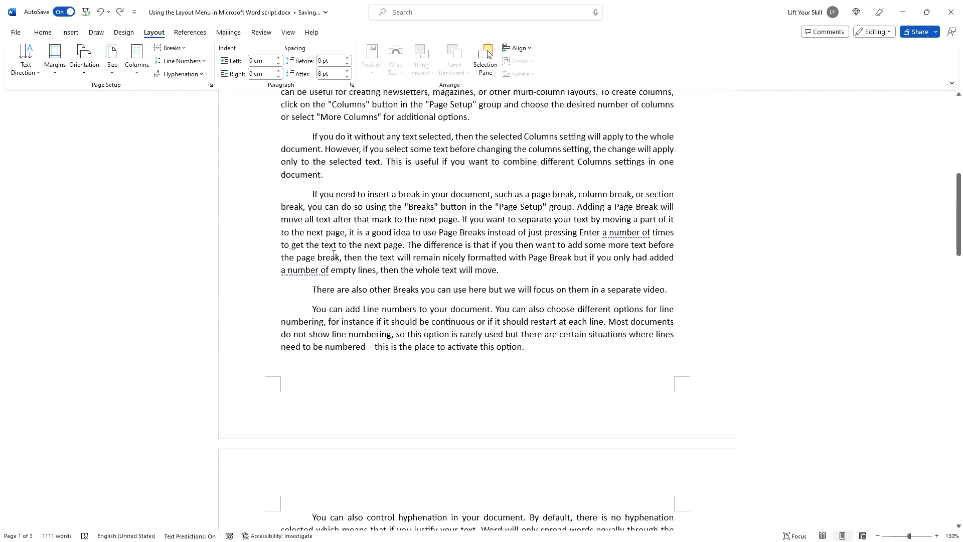
- Insert a page break after 'move.', then delete it and the empty lines after it
left_click(501, 274)
left_click(183, 48)
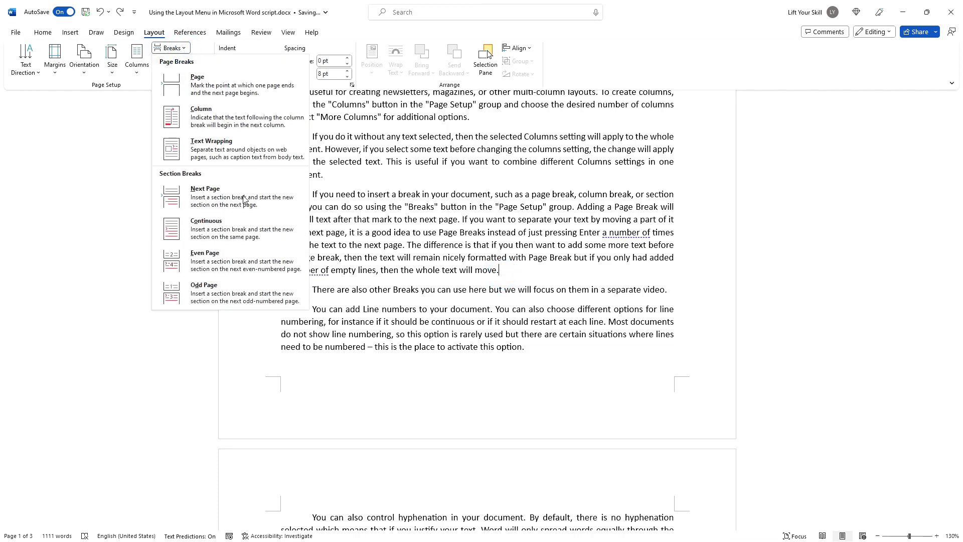
left_click(224, 92)
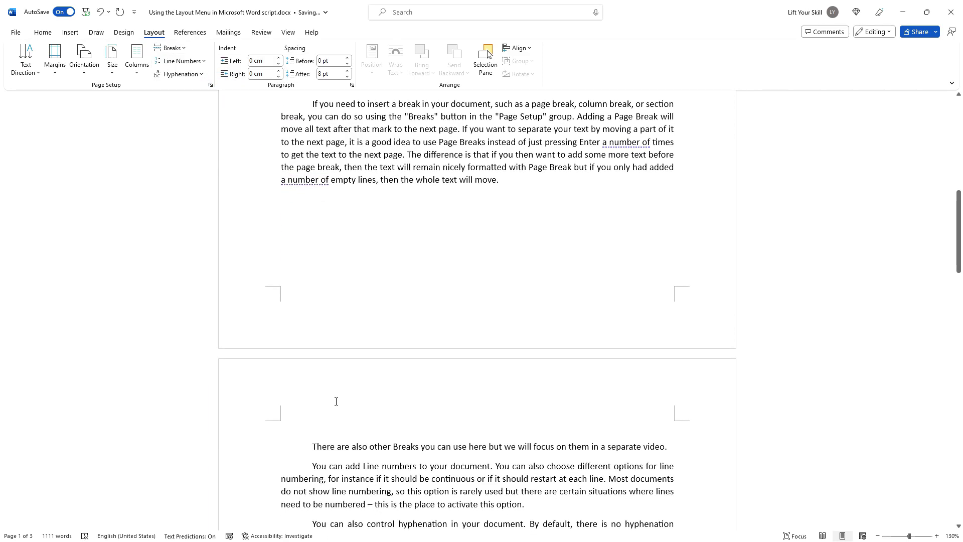
left_click(515, 200)
key("Delete")
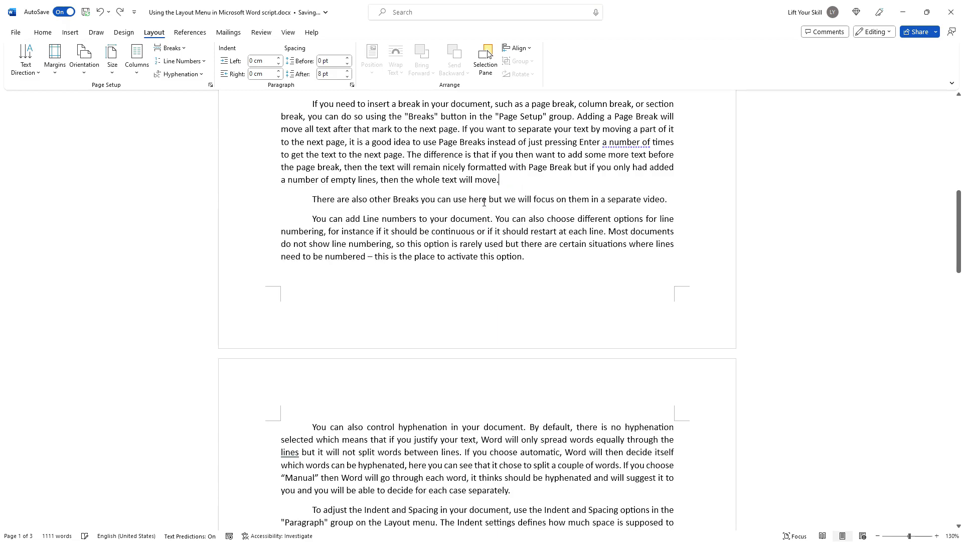
key("Return")
key("Return")
key("Return")
key("Return")
key("Return")
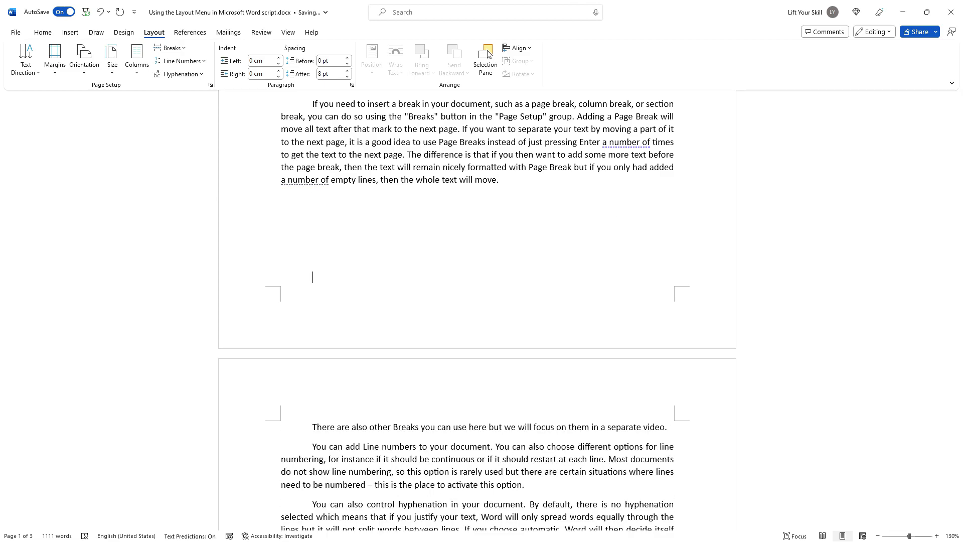
key("BackSpace")
key("BackSpace")
key("BackSpace")
key("BackSpace")
key("BackSpace")
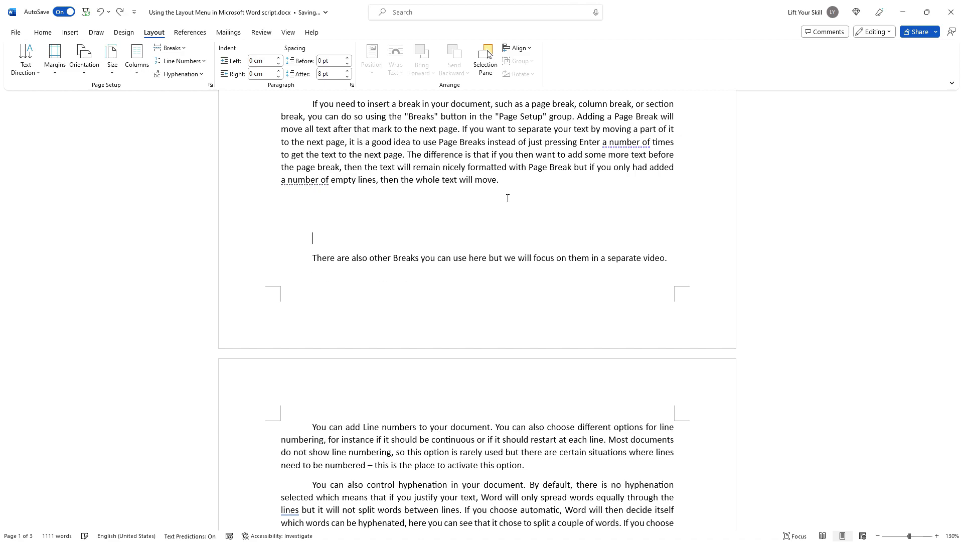
- Insert a page break before 'There are also' from the Breaks list
left_click(169, 48)
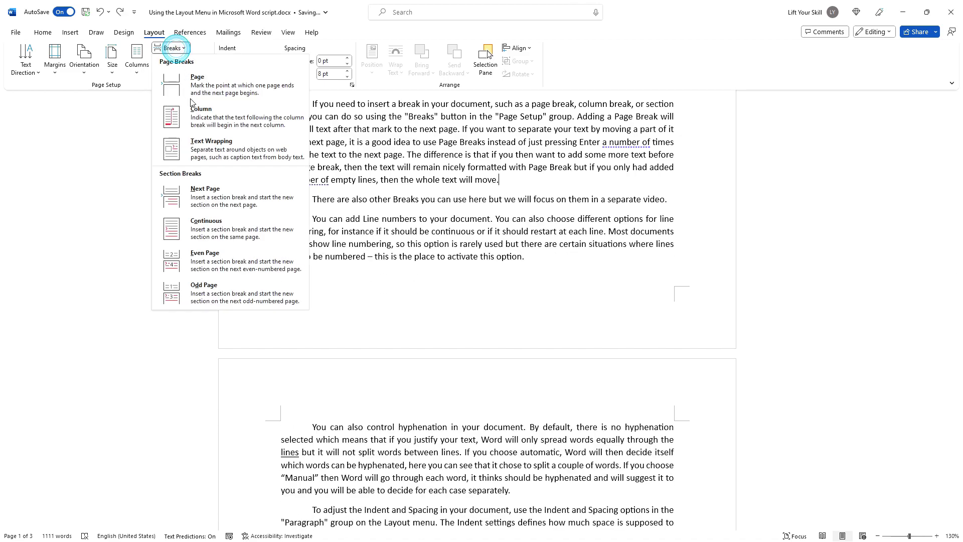
left_click(372, 185)
left_click(304, 201)
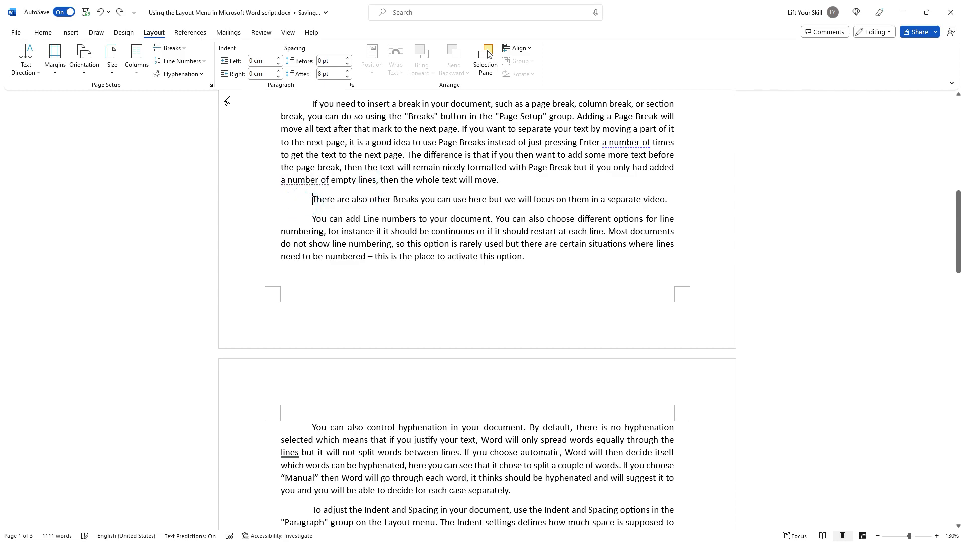
left_click(177, 48)
left_click(185, 83)
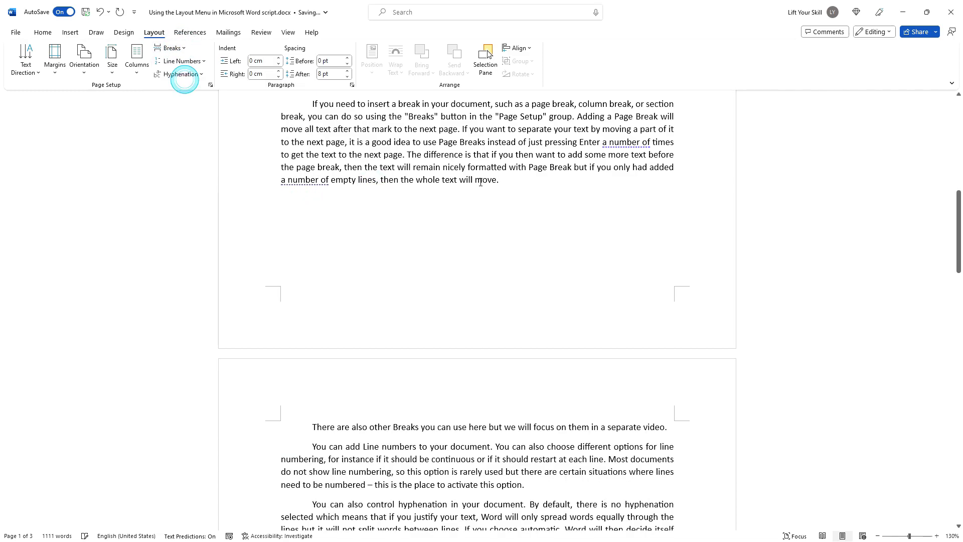
- Type the trial line 'Some additional text.' and then undo it
key("Return")
key("Up")
type("D")
key("BackSpace")
key("BackSpace")
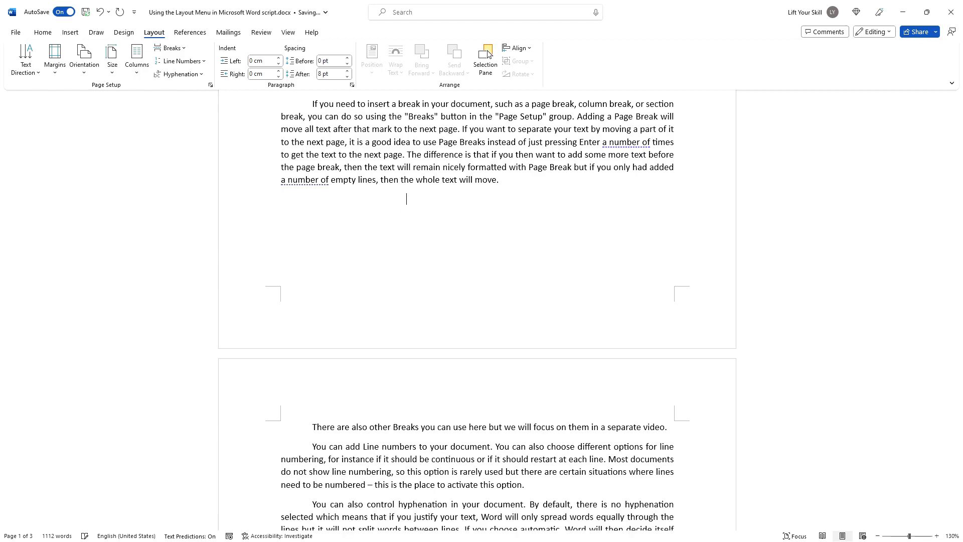
type("Some additiona l; Df")
key("Return")
key("ctrl+z")
key("ctrl+z")
key("ctrl+z")
key("ctrl+z")
key("ctrl+z")
key("ctrl+z")
key("ctrl+z")
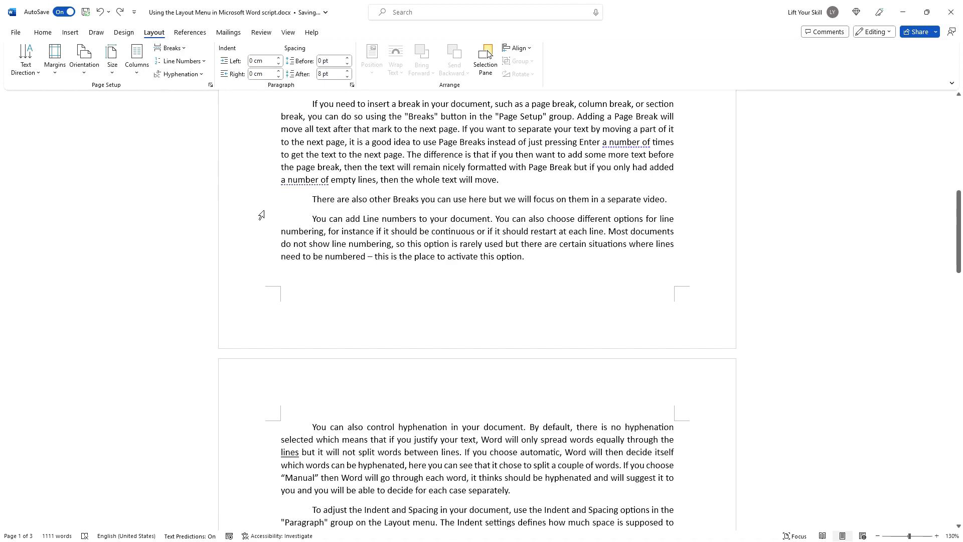
left_click(321, 181)
scroll(385, 171, "up", 5)
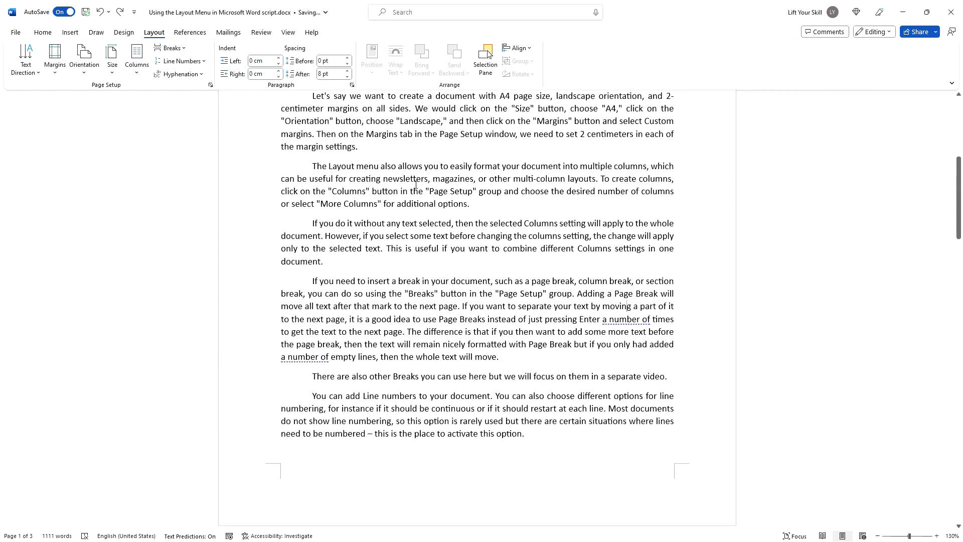
left_click(167, 63)
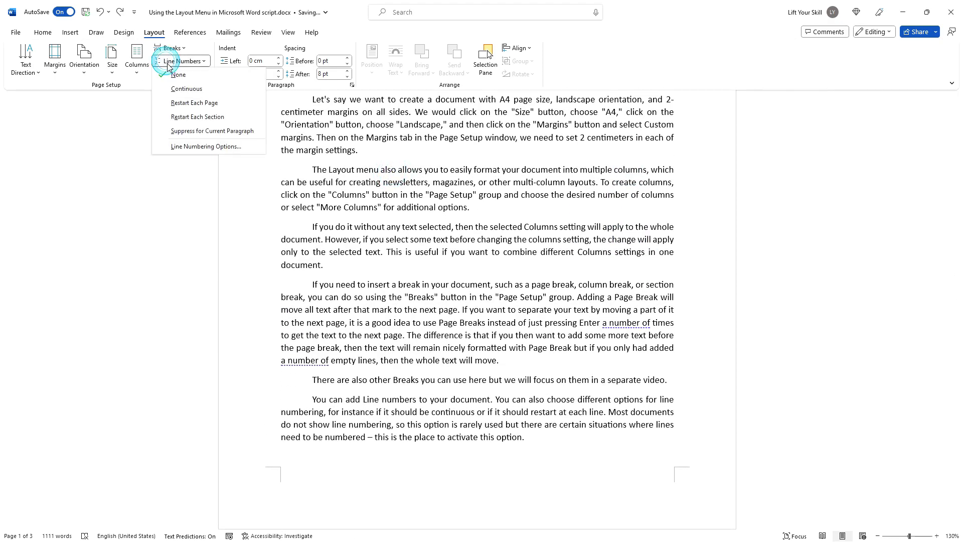
left_click(186, 89)
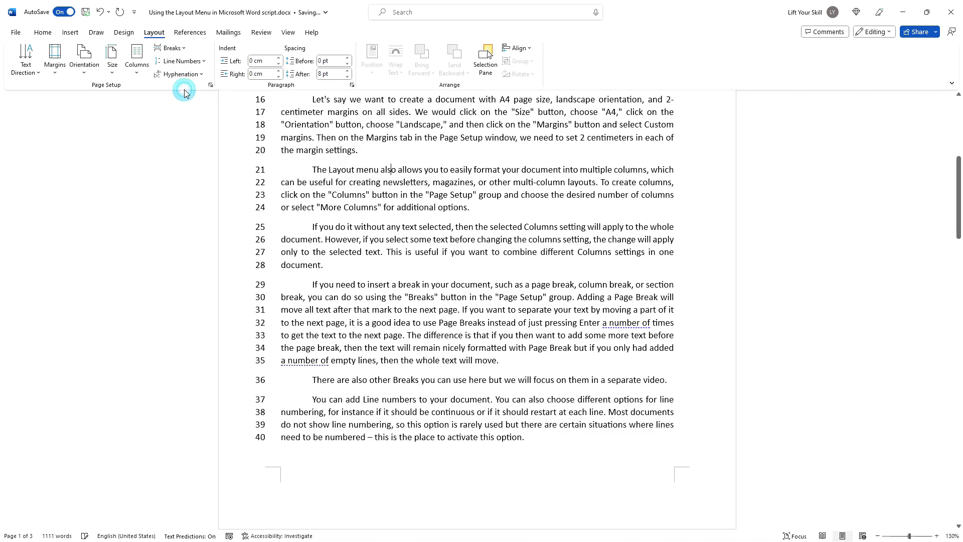
scroll(256, 261, "down", 6)
scroll(258, 266, "up", 7)
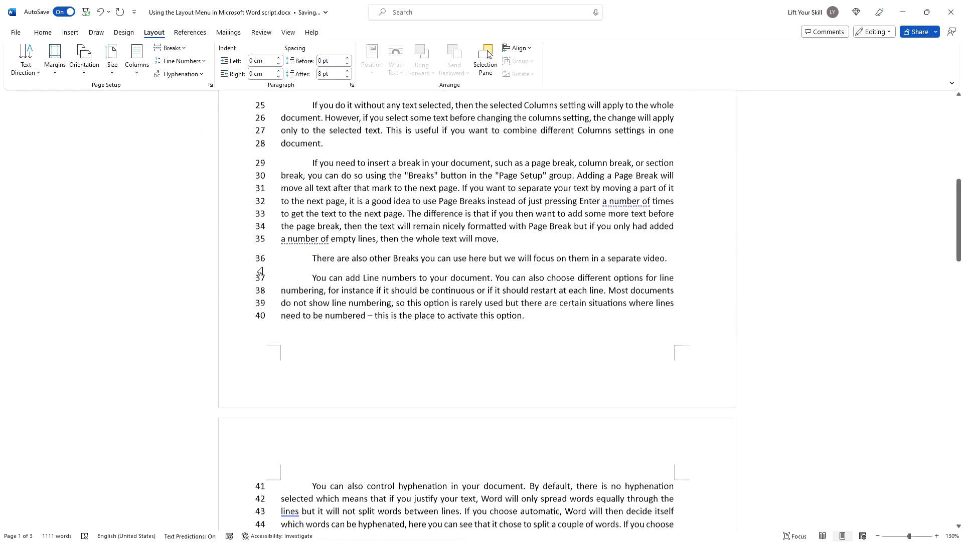
left_click(203, 61)
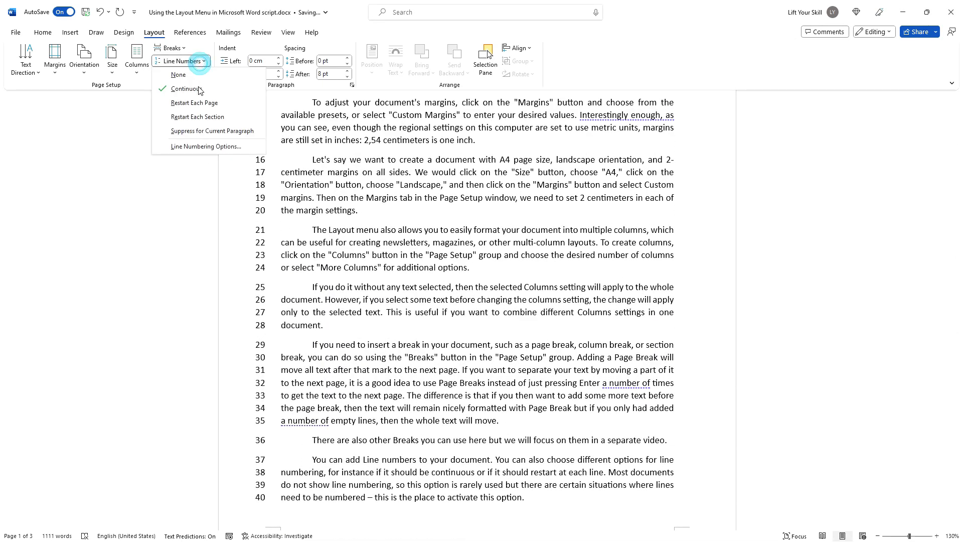
left_click(195, 103)
scroll(324, 469, "down", 5)
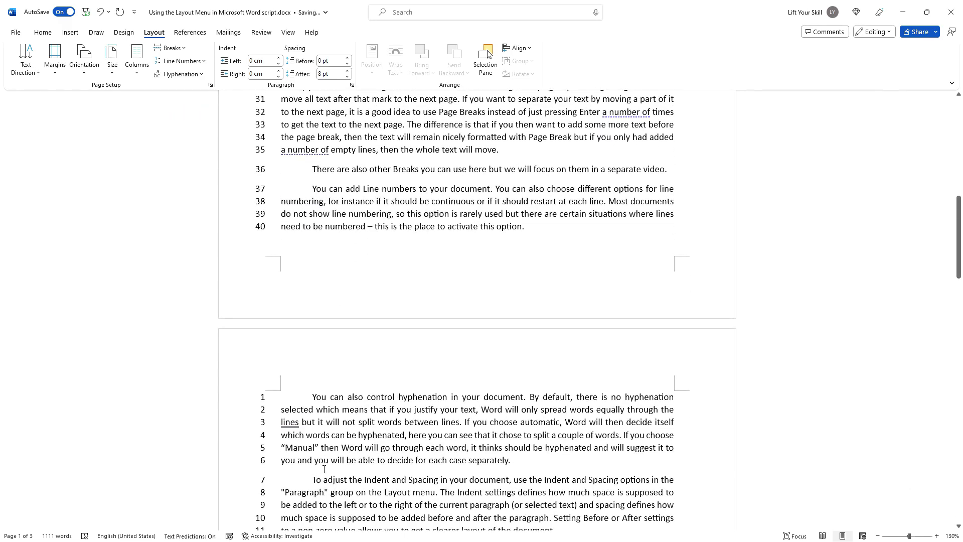
scroll(306, 399, "up", 10)
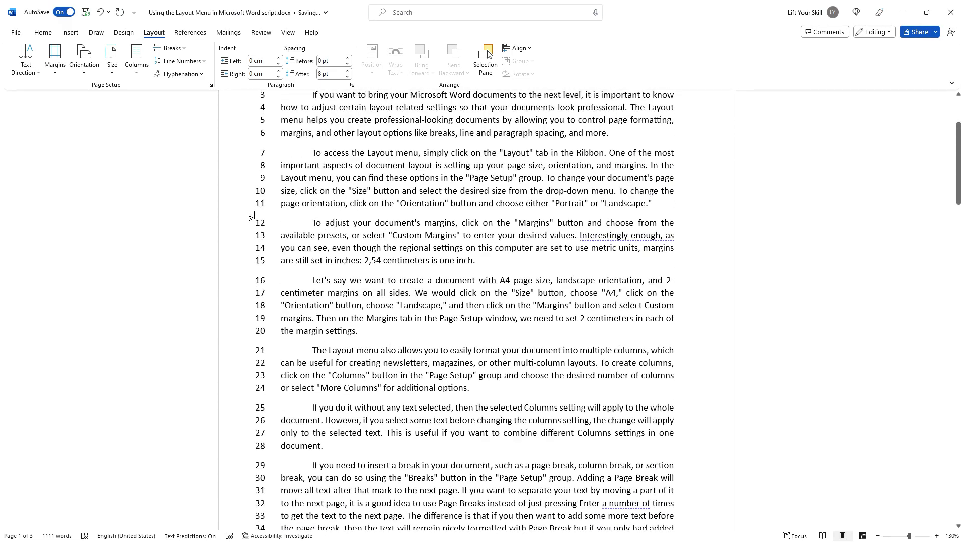
left_click(203, 61)
left_click(187, 75)
left_click(362, 259)
- Set hyphenation to Automatic so words like 'centi-meter' and 'docu-ment' split at line ends
scroll(448, 341, "down", 6)
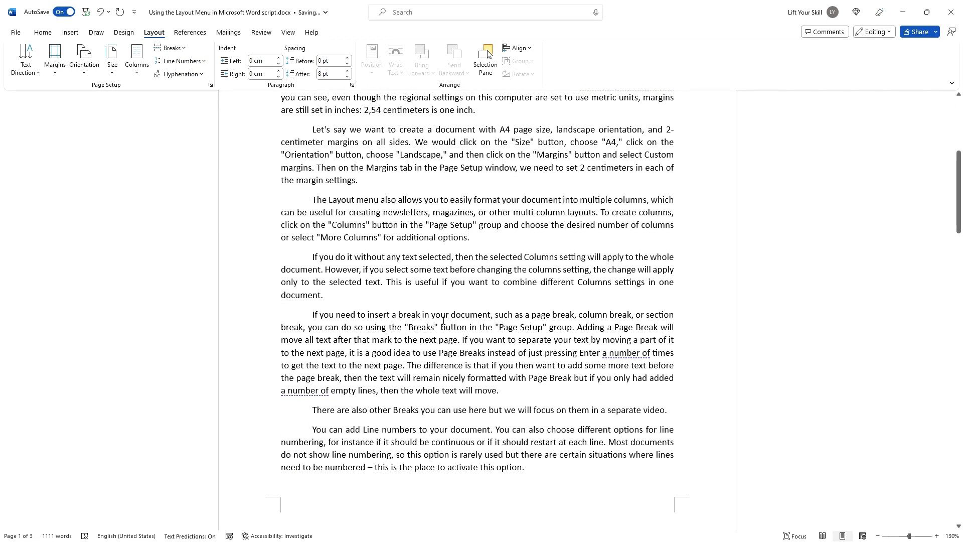
left_click(200, 75)
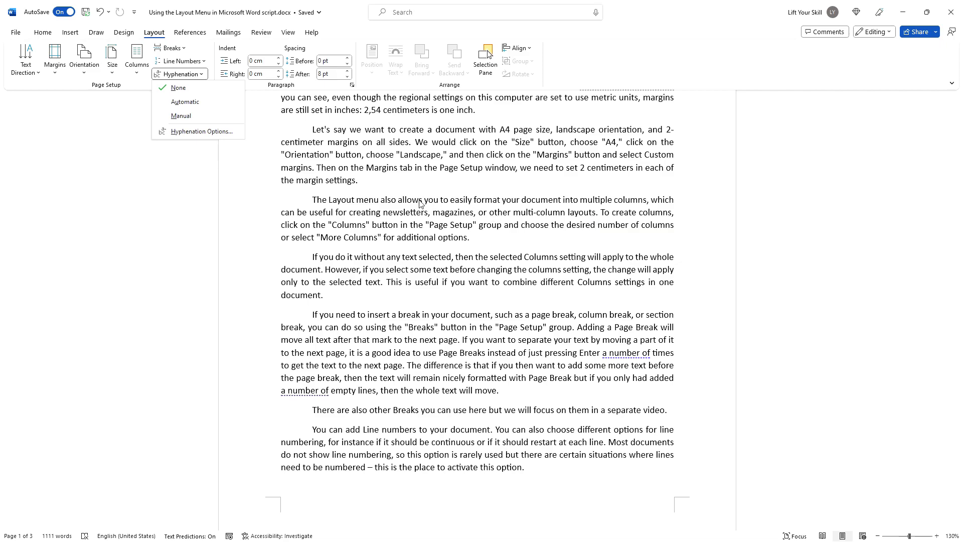
left_click(185, 103)
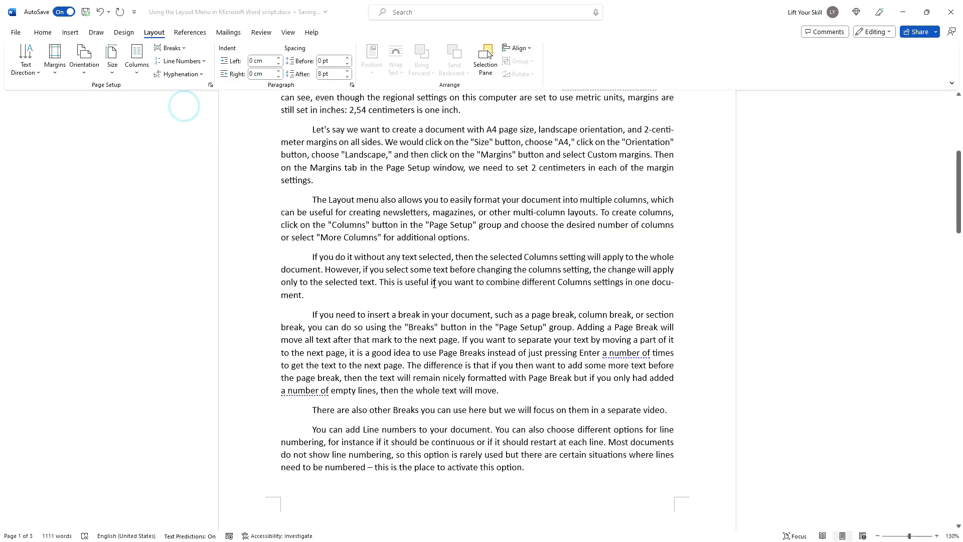
left_click(655, 278)
left_click(287, 296)
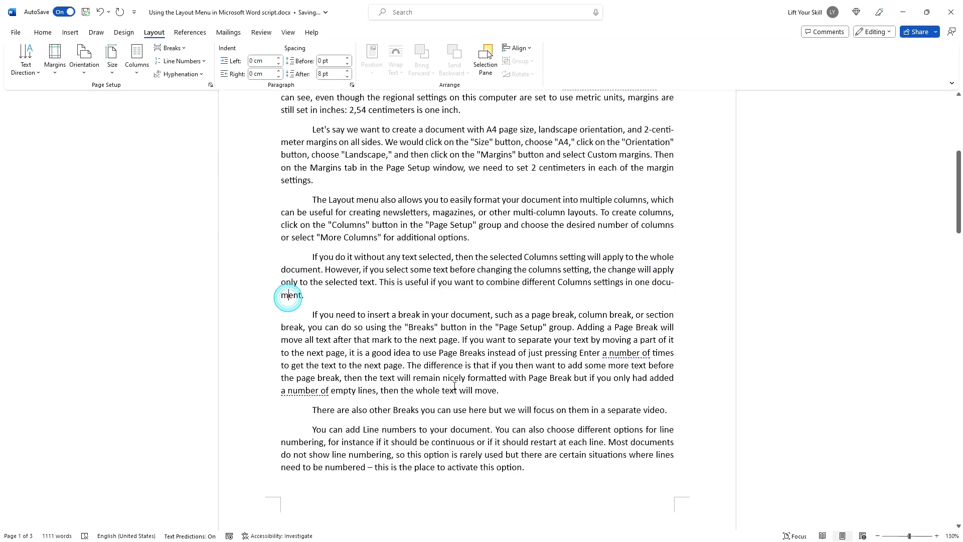
scroll(454, 386, "down", 2)
scroll(450, 382, "up", 1)
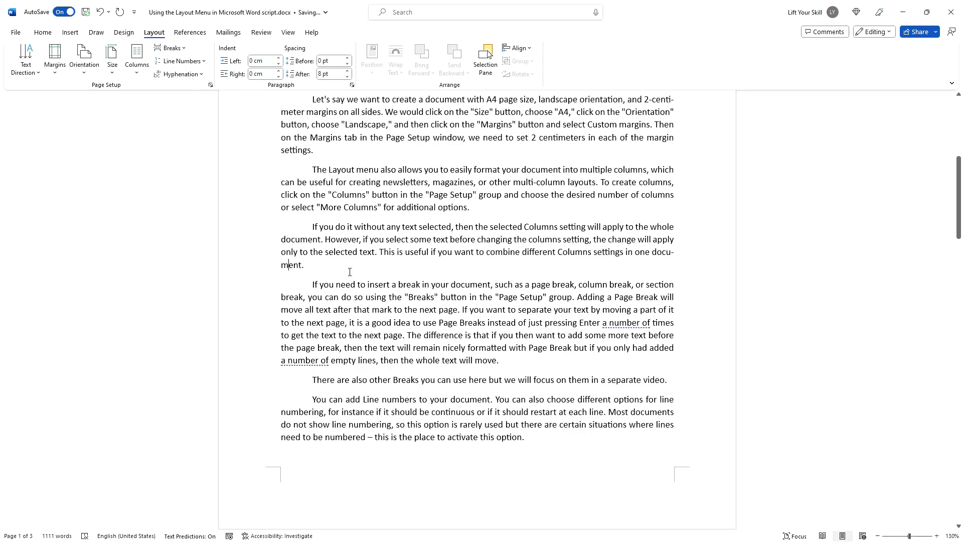
scroll(346, 276, "up", 2)
left_click(188, 74)
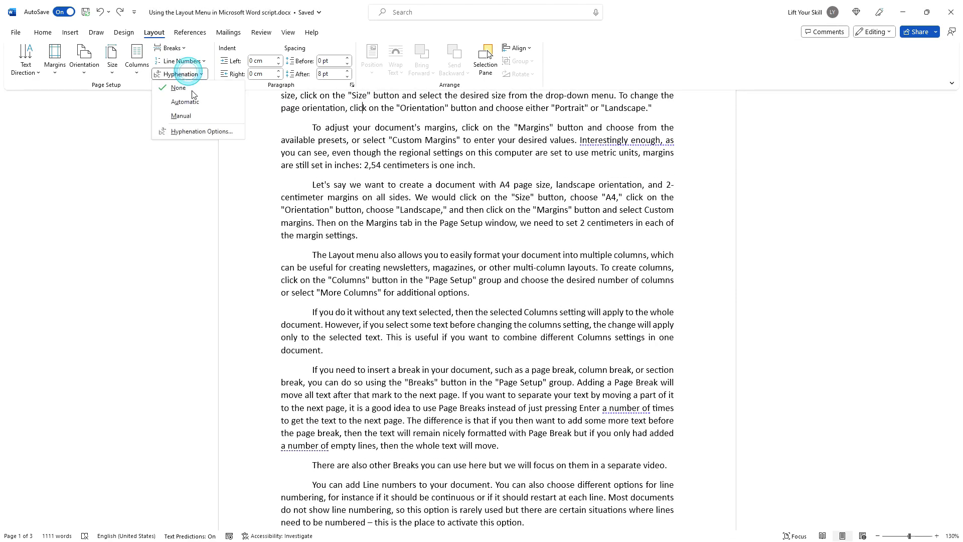
left_click(185, 115)
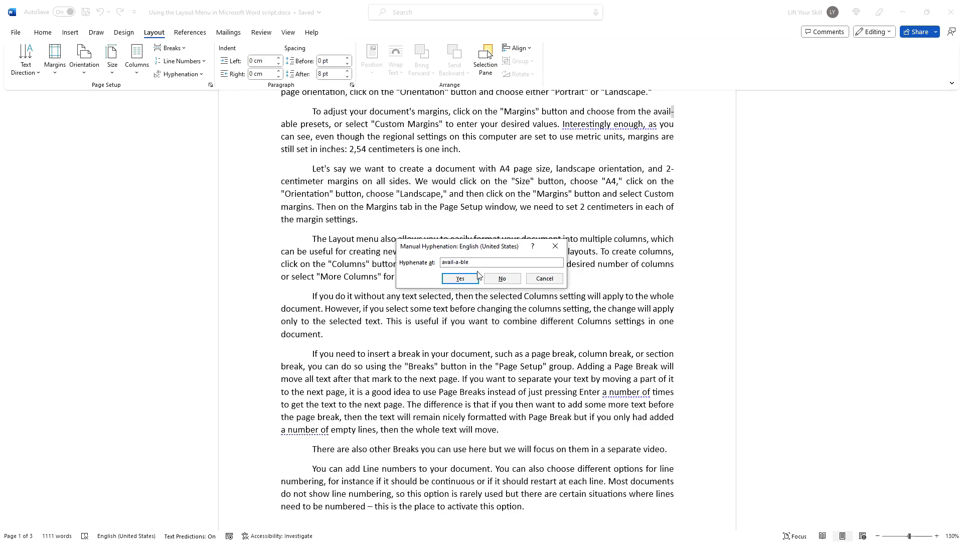
left_click(501, 279)
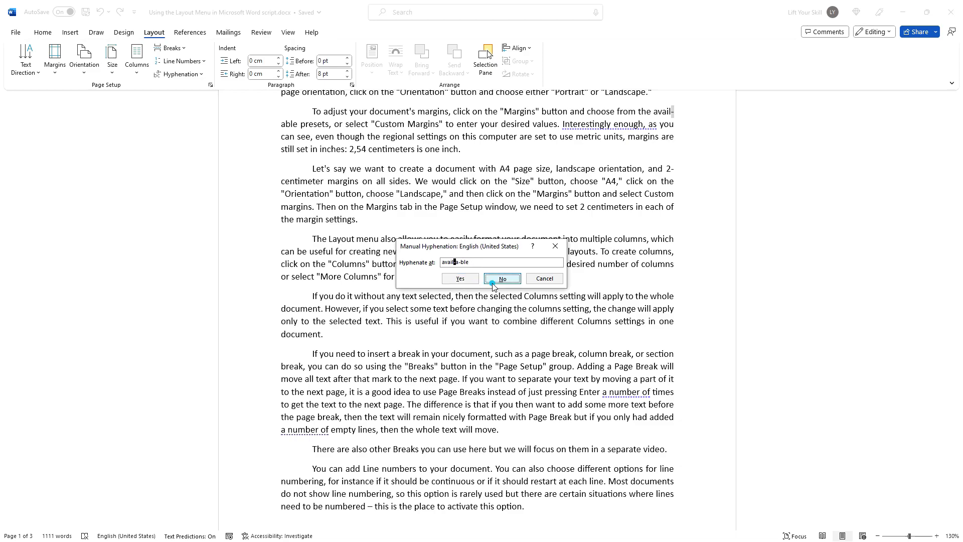
left_click(462, 279)
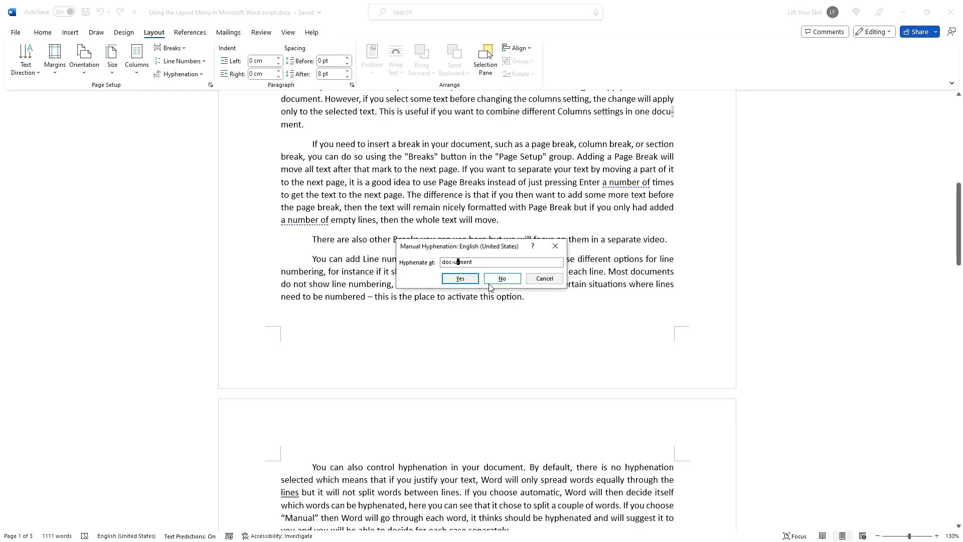
left_click(545, 278)
scroll(486, 236, "up", 5)
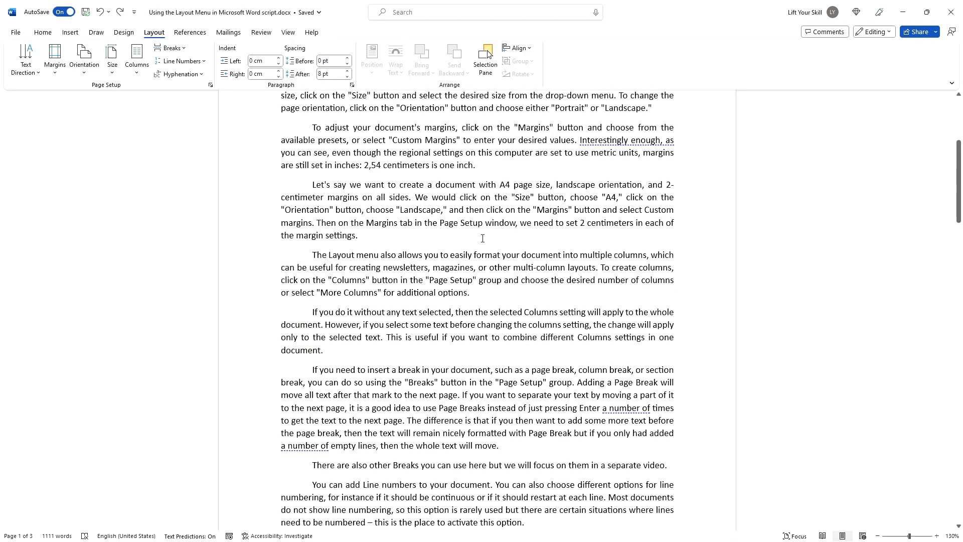
scroll(447, 254, "down", 3)
scroll(447, 254, "up", 1)
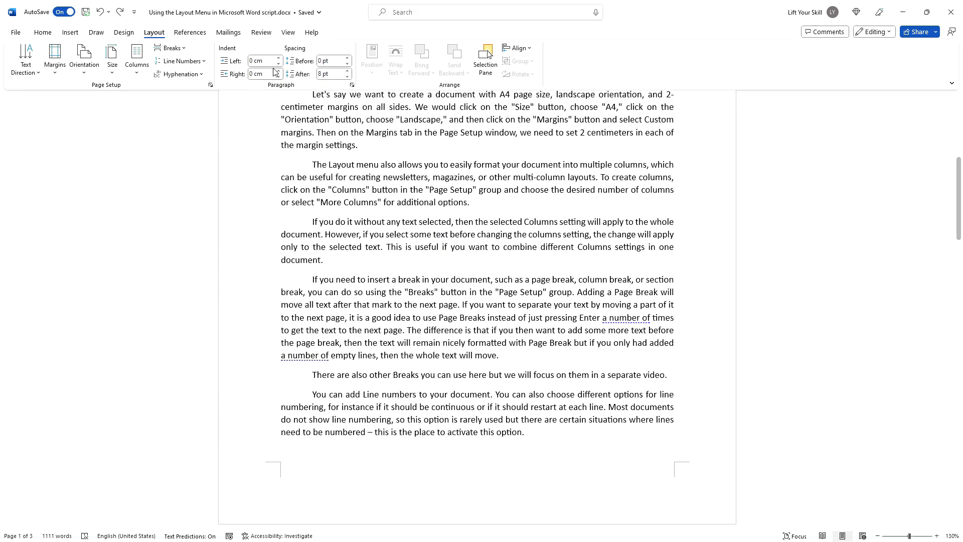
- Indent the breaks paragraph 0,5 cm on the left and 0,7 cm on the right
left_click(318, 292)
left_click(279, 58)
left_click(280, 58)
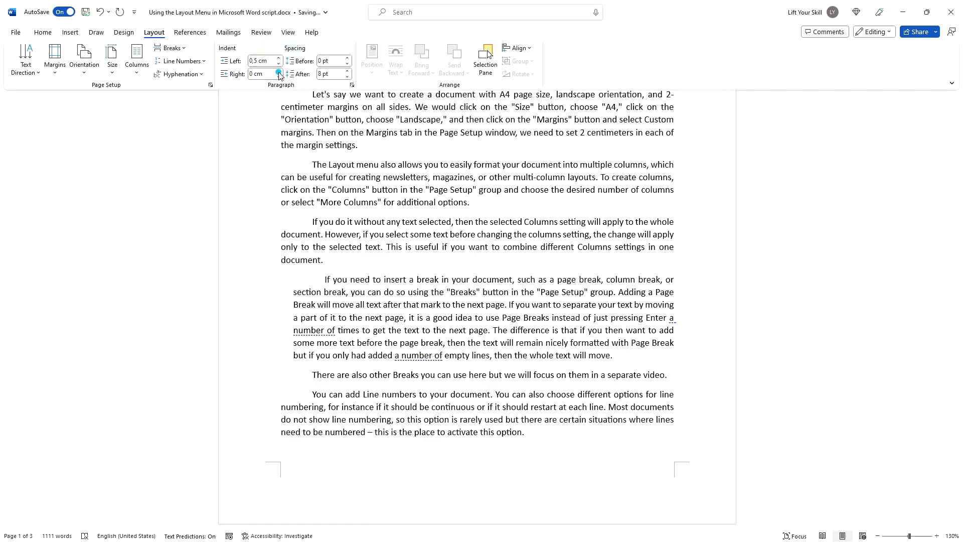
left_click(278, 71)
left_click(278, 71)
left_click(278, 71)
left_click(278, 72)
left_click(279, 71)
left_click(278, 71)
left_click(278, 71)
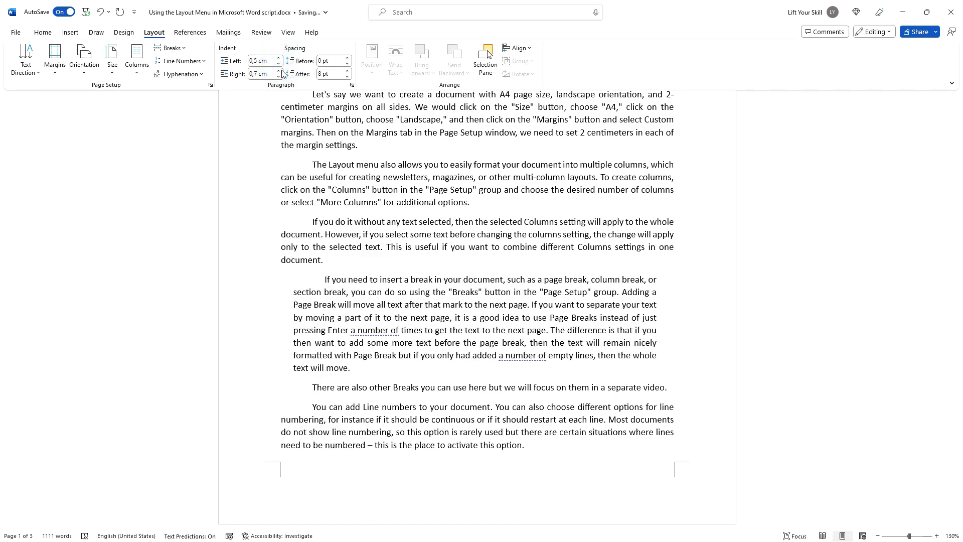
- Give the paragraphs from 'margins.' to 'If you do it without' a 0,1 cm right indent, then undo it
left_click_drag(289, 133, 386, 221)
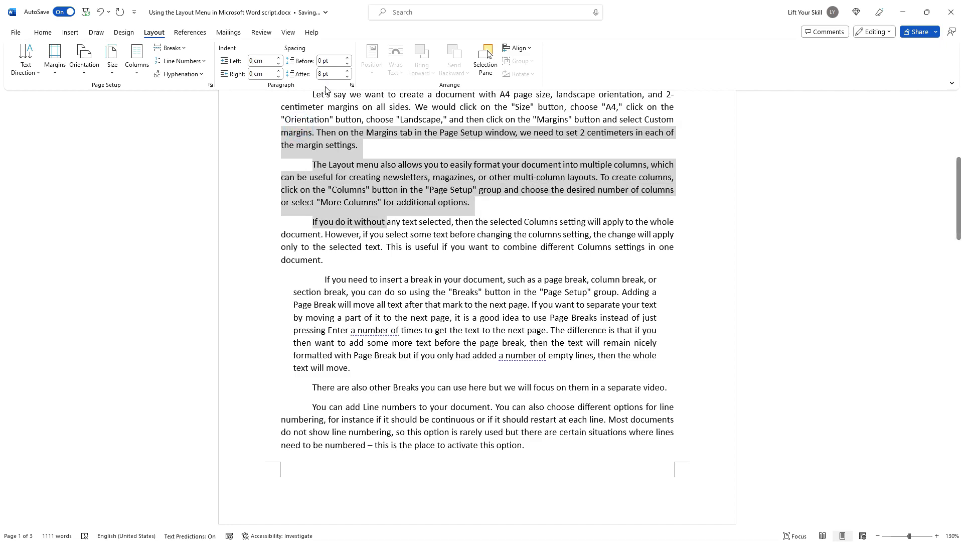
left_click(278, 72)
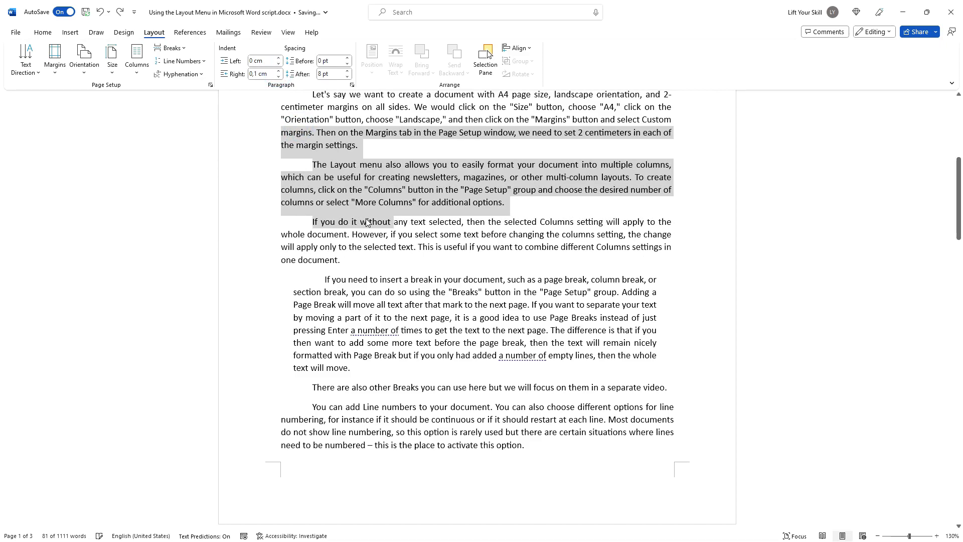
key("ctrl+z")
key("ctrl+z")
key("ctrl+z")
key("ctrl+z")
key("ctrl+z")
key("ctrl+z")
key("ctrl+z")
key("ctrl+z")
key("ctrl+z")
key("ctrl+z")
key("ctrl+z")
key("ctrl+z")
key("ctrl+z")
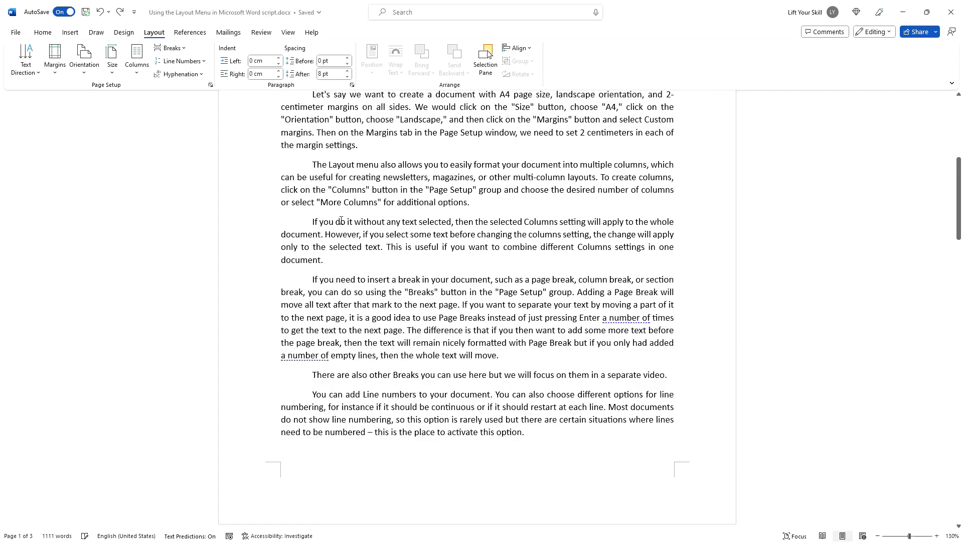
left_click(331, 259)
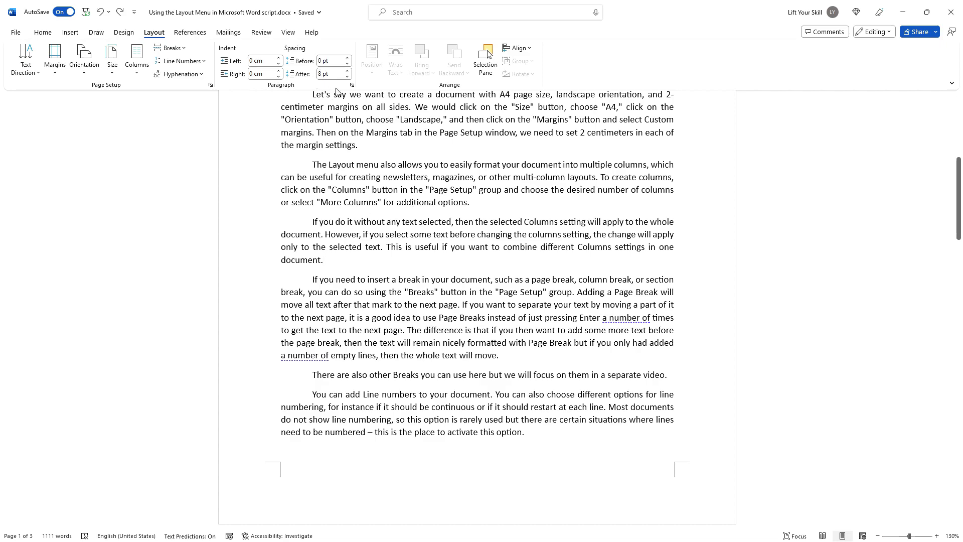
- Open the Paragraph dialog from the Layout tab and cancel without changes
left_click(359, 235)
left_click(347, 211)
left_click(352, 83)
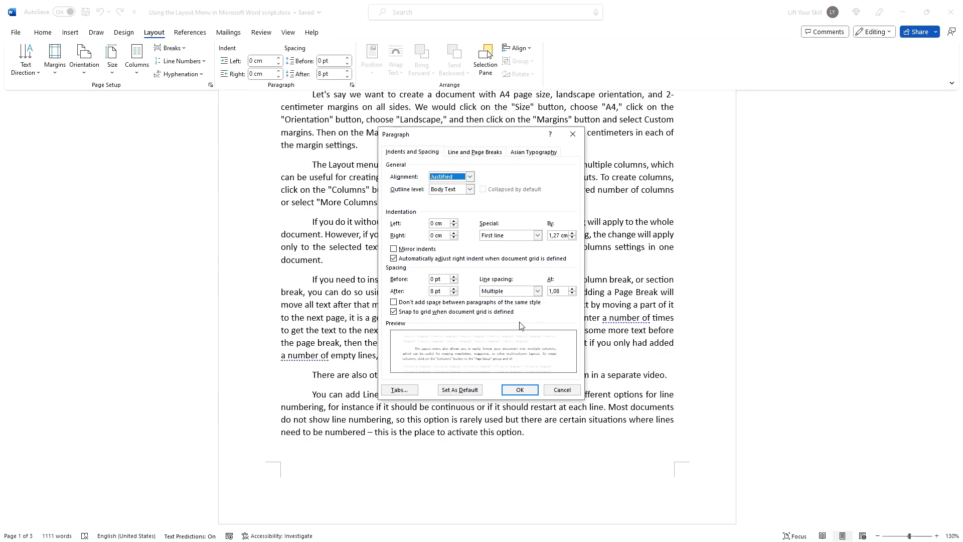
left_click(562, 390)
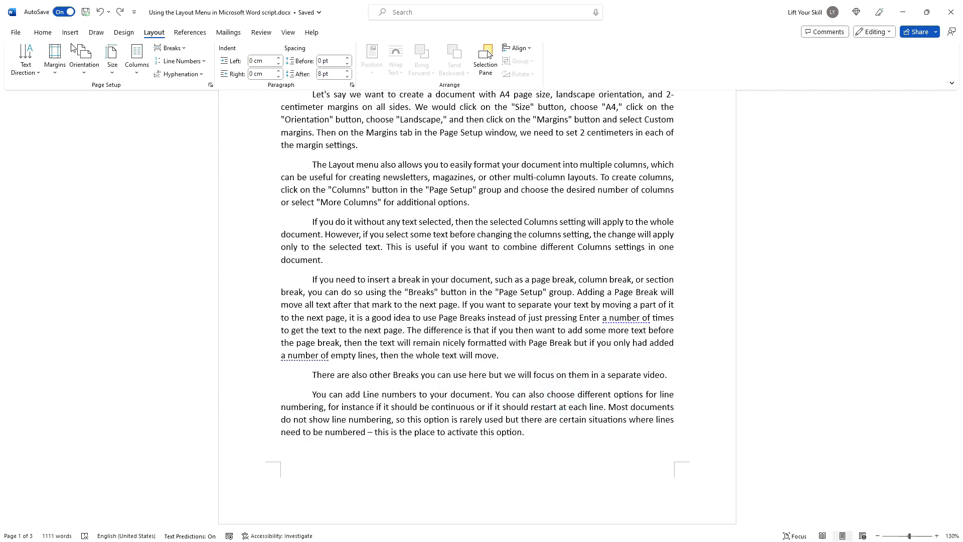
- Open the Paragraph dialog from Home, cancel it, and scroll toward page 2
left_click(49, 34)
left_click(417, 84)
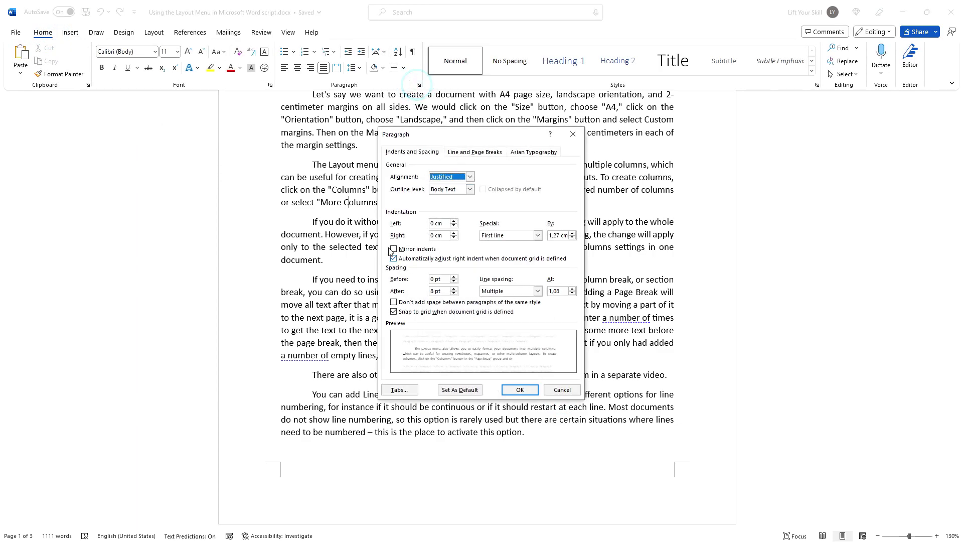
left_click(557, 389)
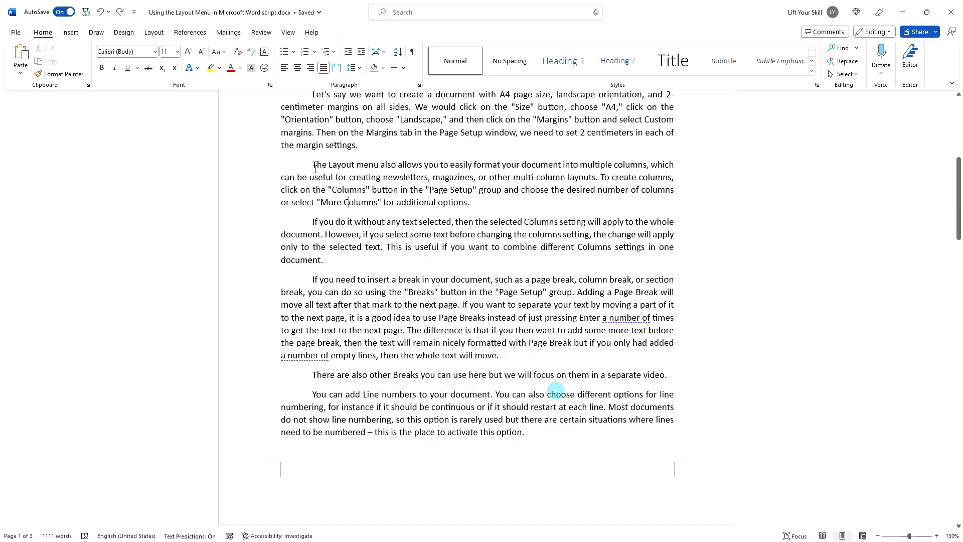
left_click(154, 32)
left_click(460, 293)
scroll(389, 281, "down", 15)
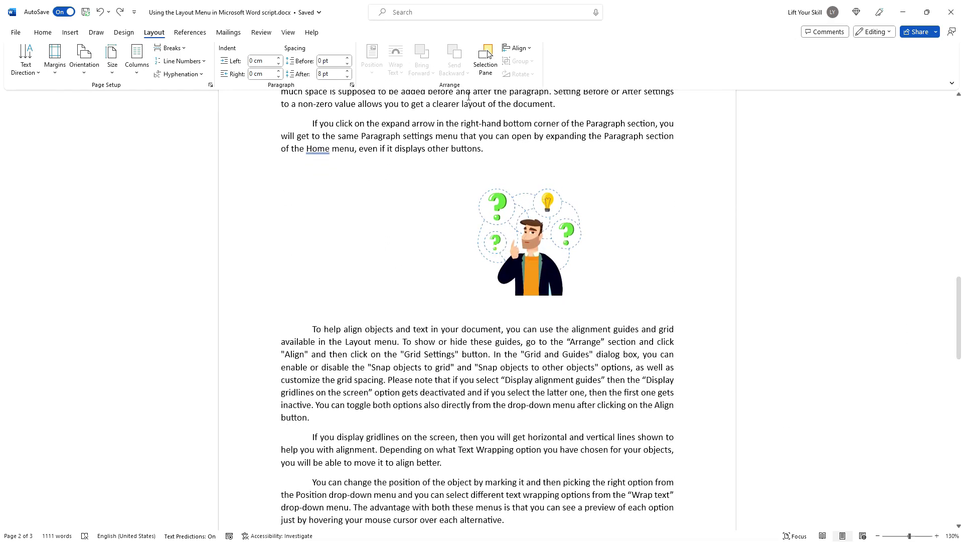
left_click(516, 50)
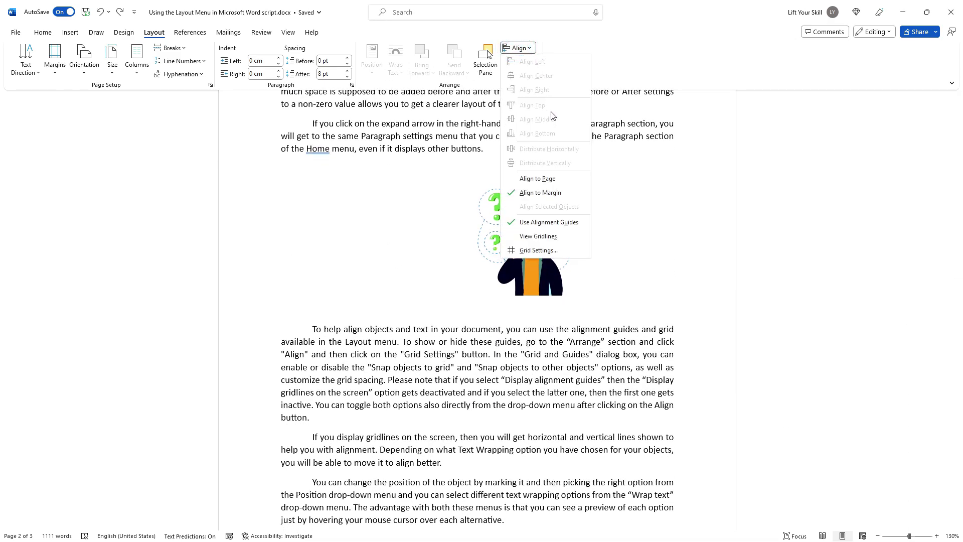
left_click(522, 50)
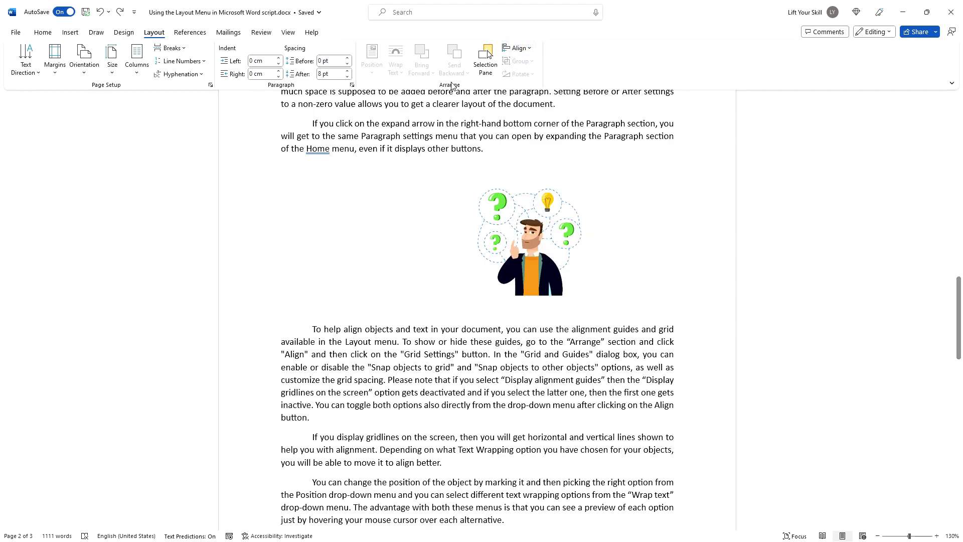
left_click(530, 50)
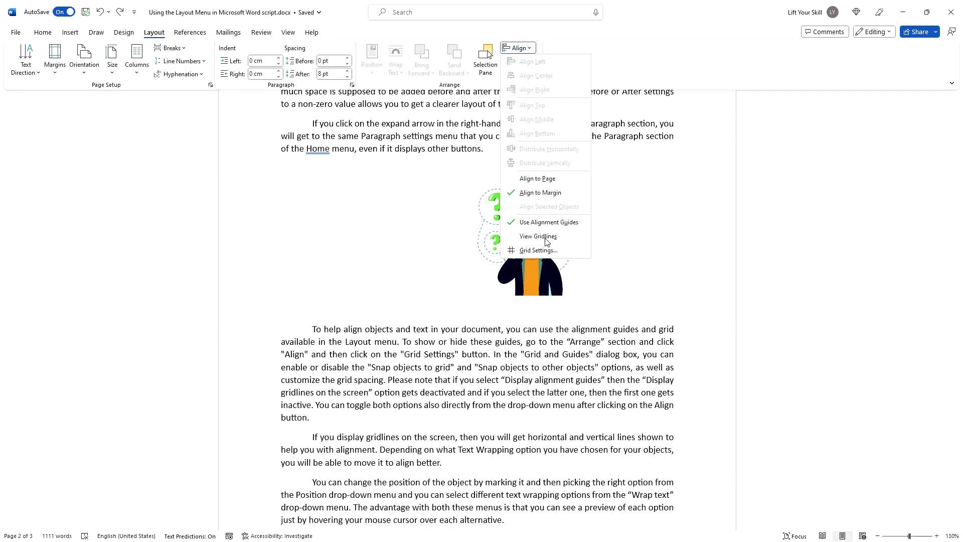
left_click(538, 251)
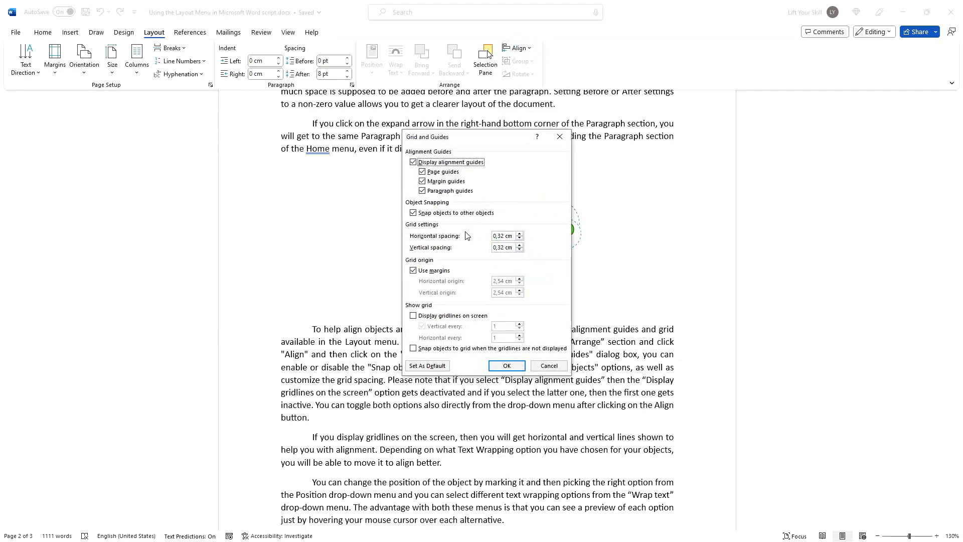
left_click(414, 213)
left_click(413, 213)
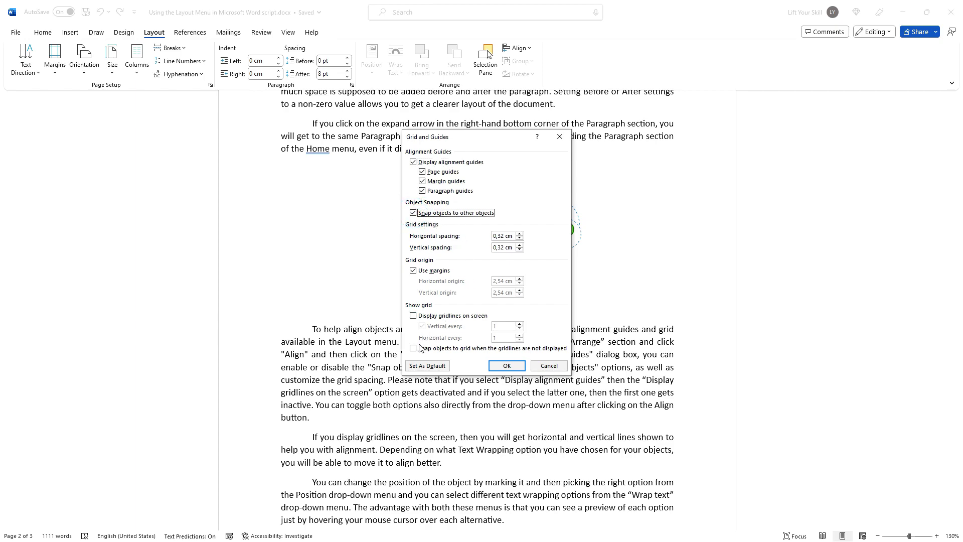
left_click(413, 349)
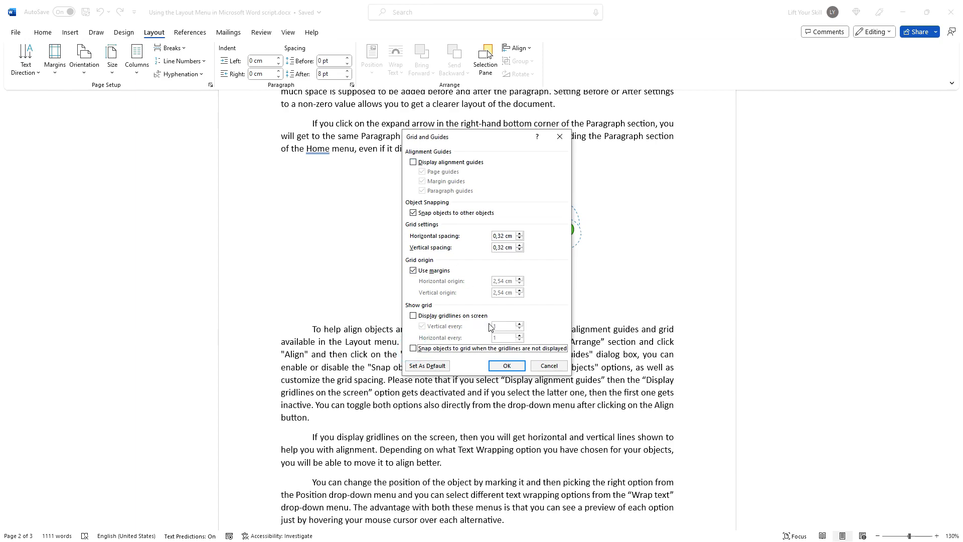
left_click(435, 317)
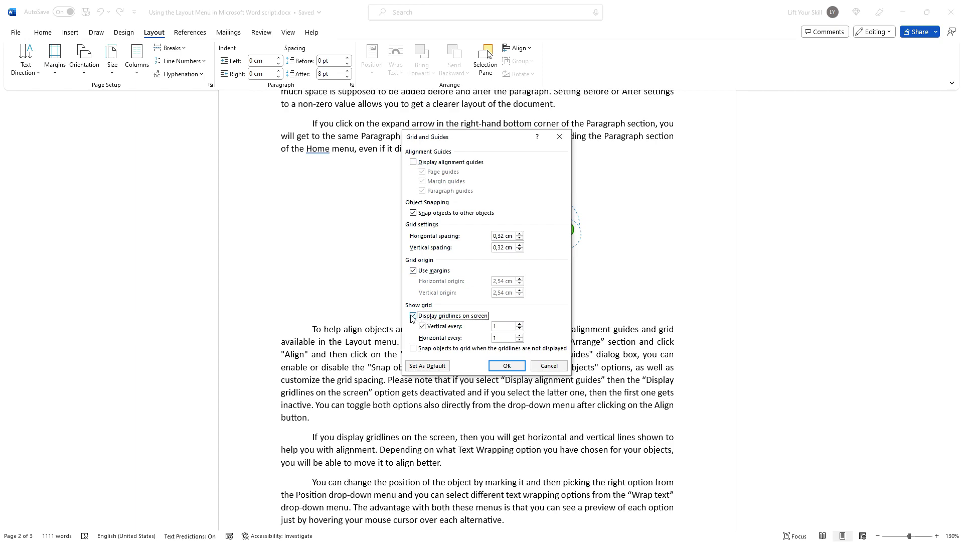
left_click(413, 162)
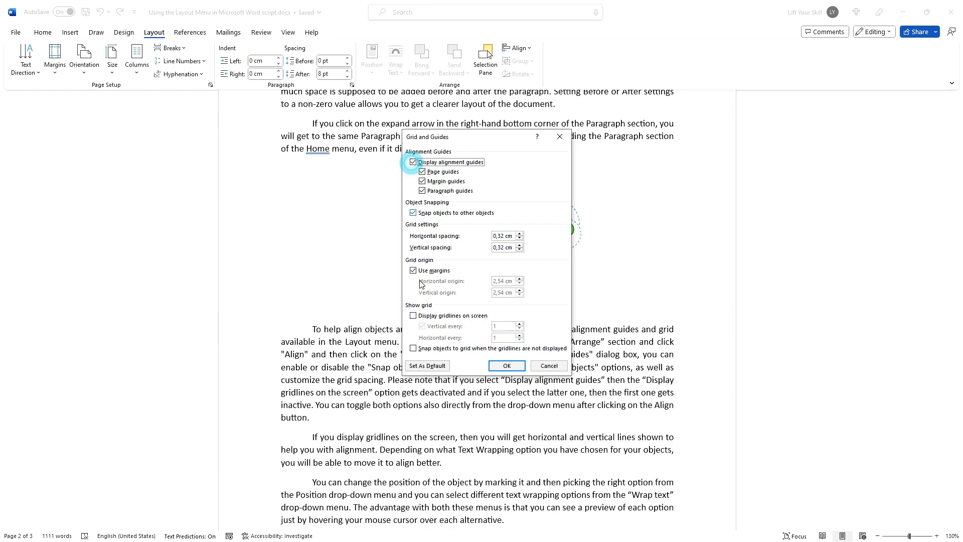
left_click(413, 316)
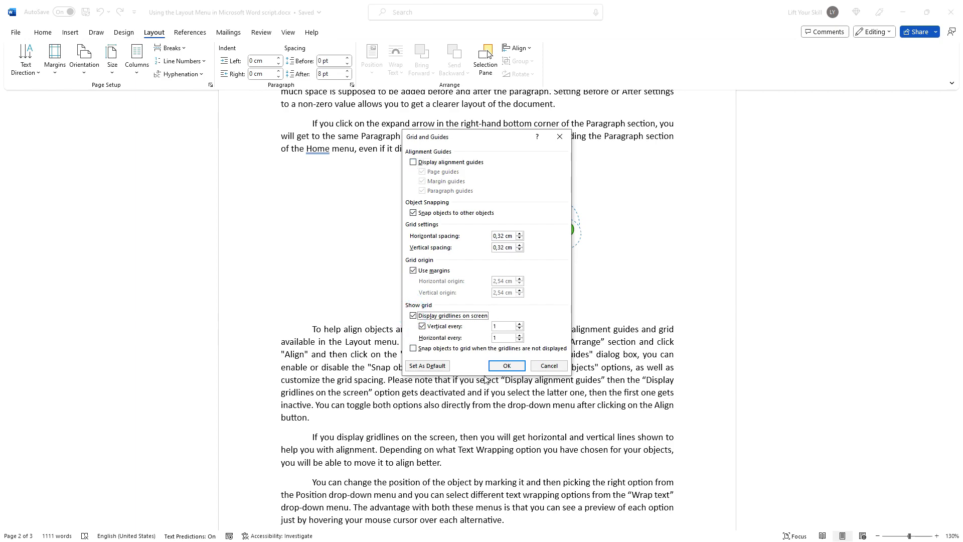
left_click(507, 366)
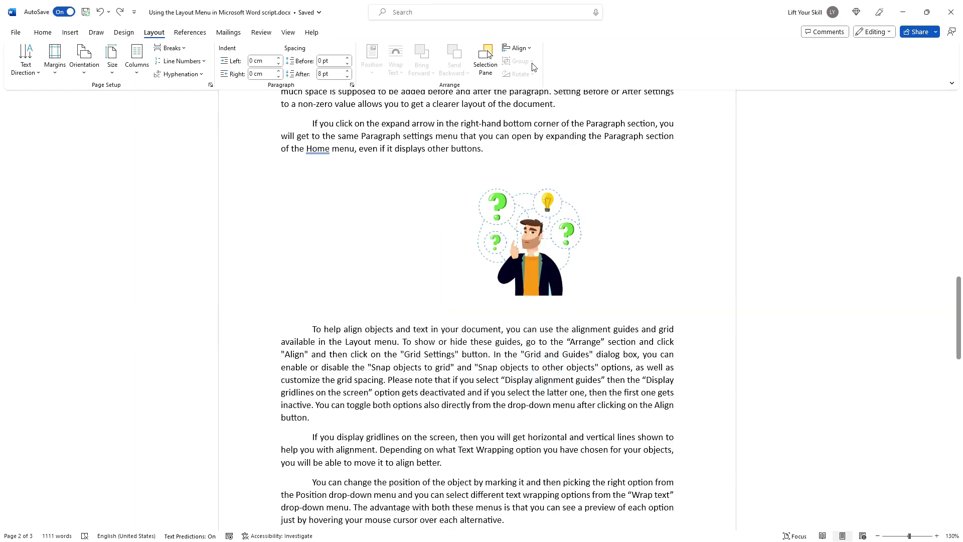
left_click(519, 48)
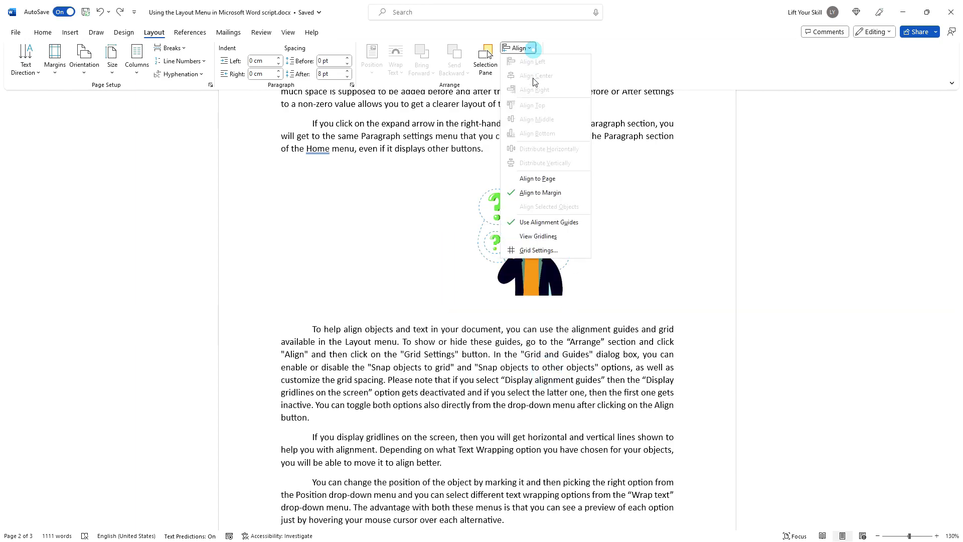
left_click(535, 252)
left_click(422, 315)
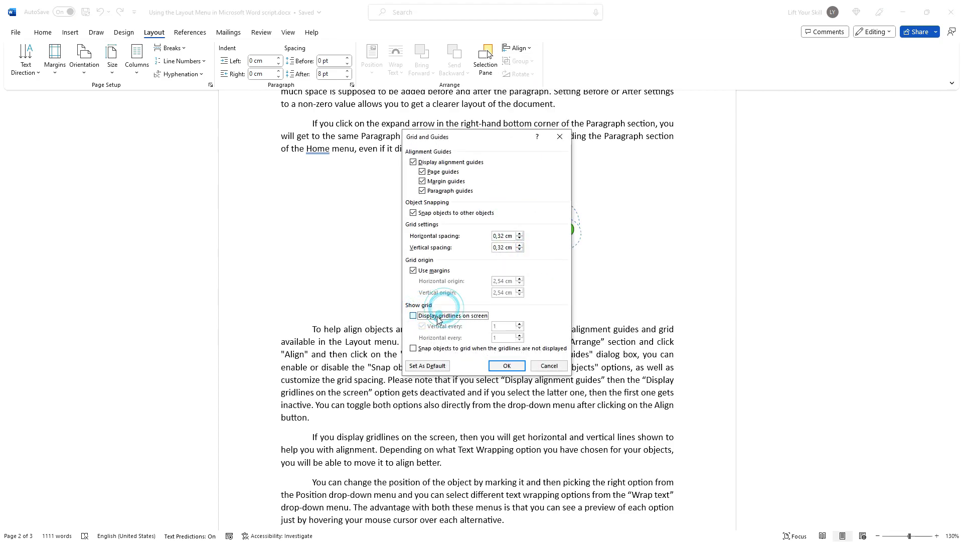
left_click(497, 362)
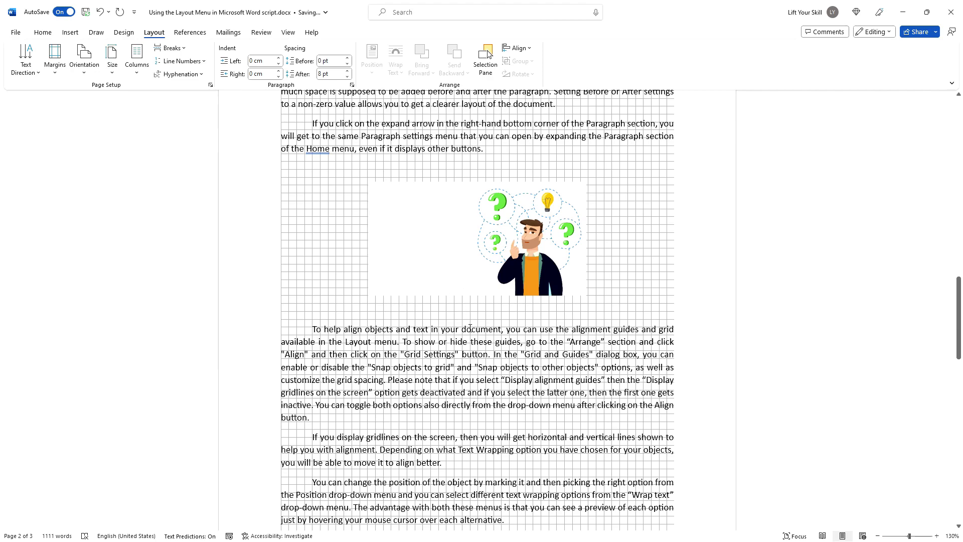
left_click(417, 251)
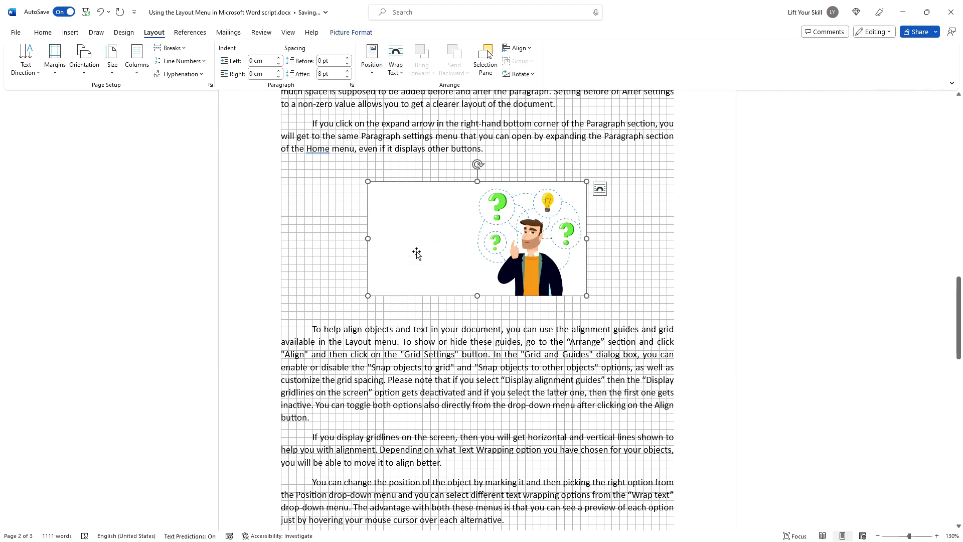
left_click(600, 189)
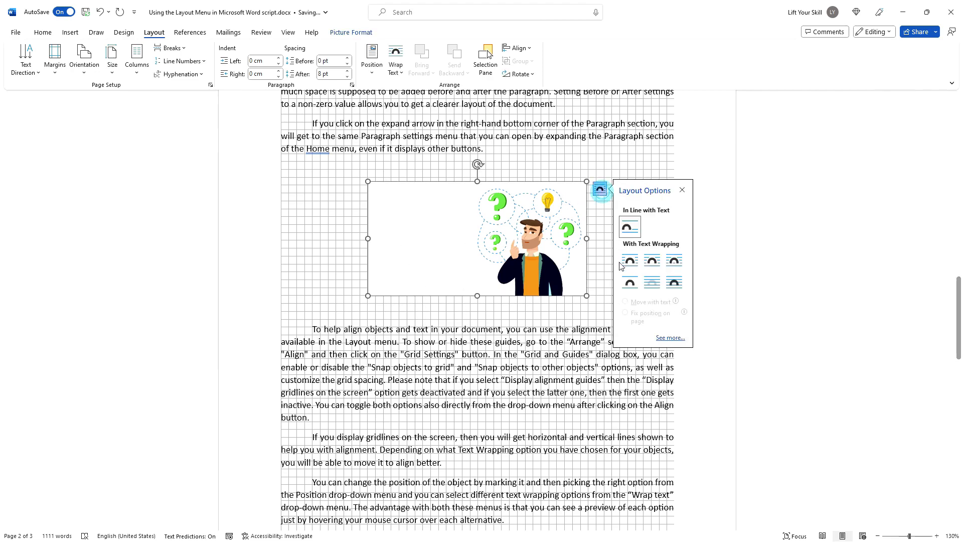
left_click(672, 285)
mouse_move(525, 221)
left_mouse_down()
mouse_move(494, 216)
mouse_move(511, 218)
left_mouse_up()
key("ctrl+z")
key("ctrl+z")
key("ctrl+z")
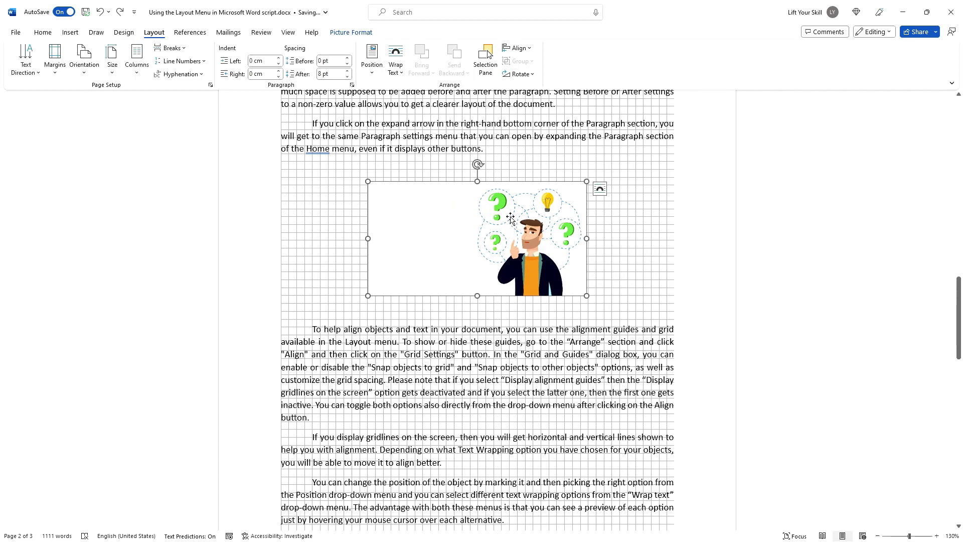
scroll(510, 219, "up", 8)
scroll(501, 341, "down", 6)
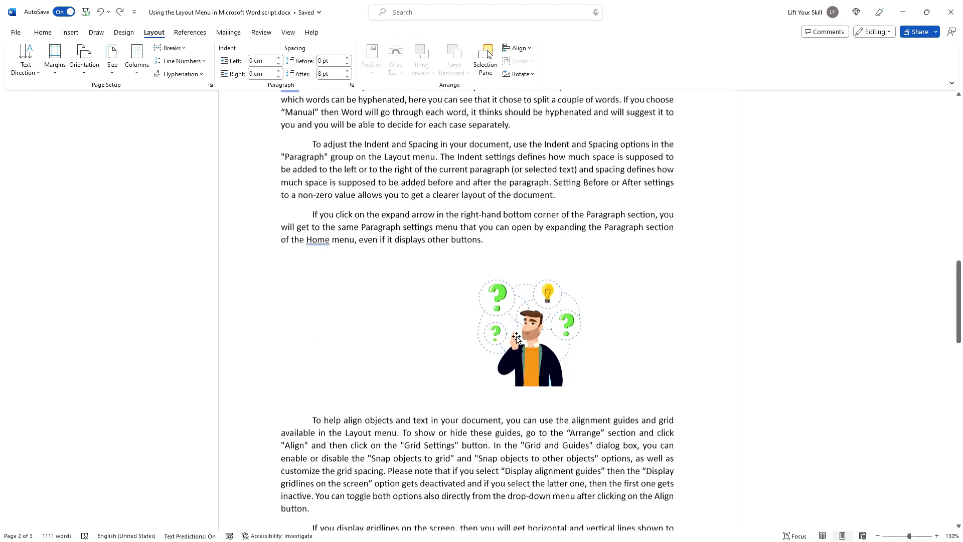
- Set the page 2 illustration's text wrapping to Top and Bottom, then deselect it
left_click(501, 341)
left_click(377, 81)
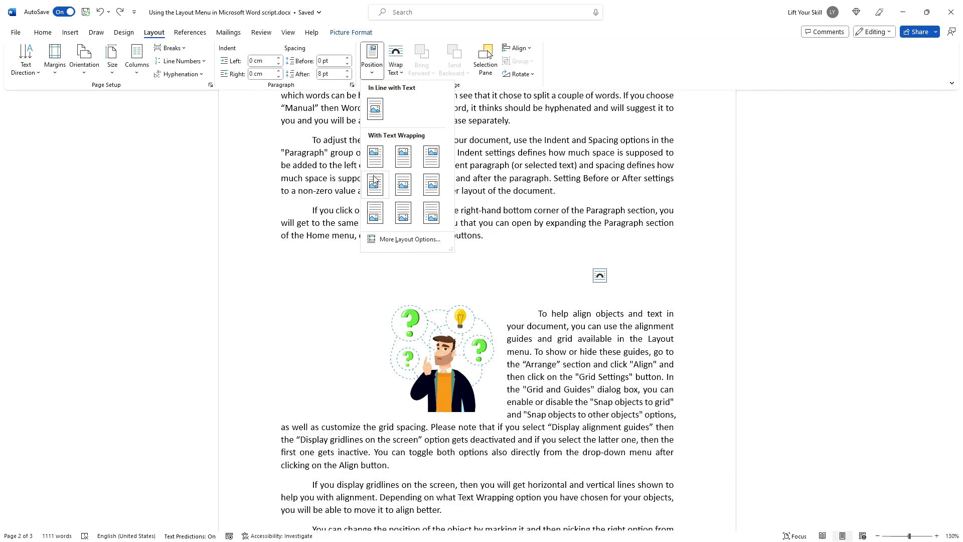
left_click(393, 78)
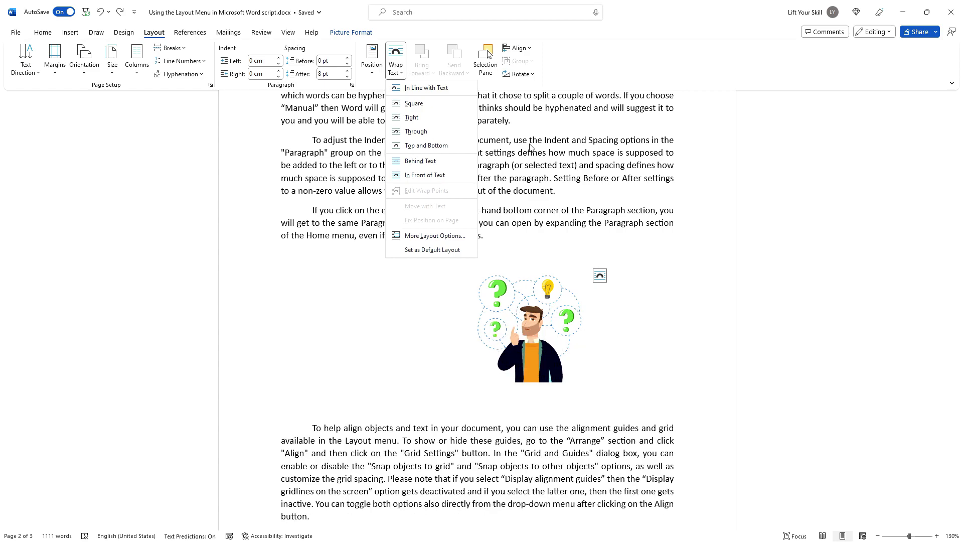
left_click(425, 145)
left_click(402, 227)
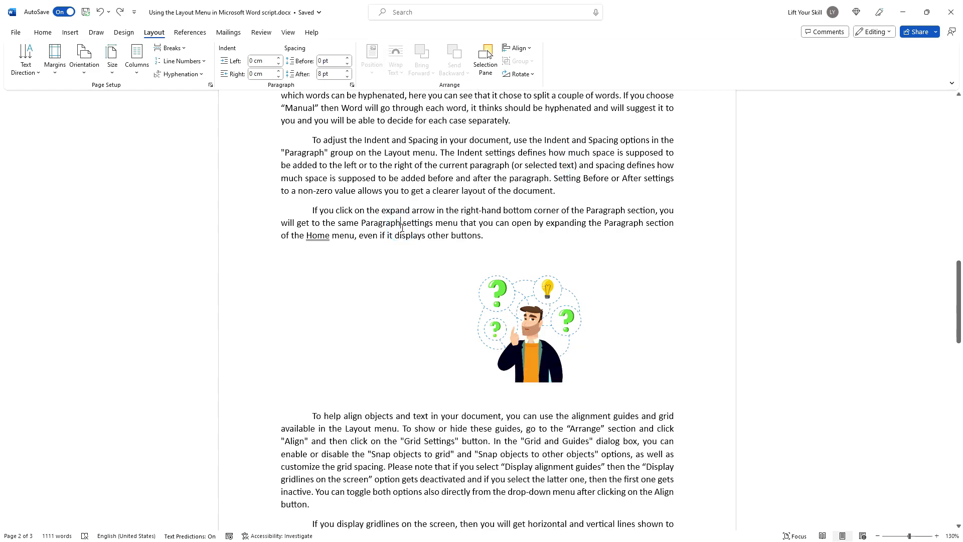